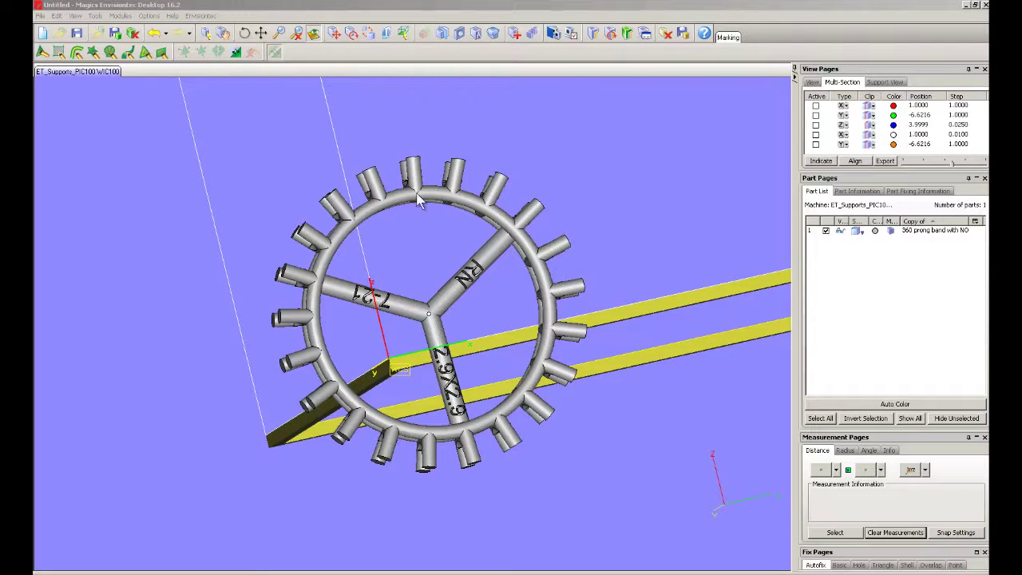
Run the Fix Wizard diagnostics on the 360 prong band part, checking normals, edges, near bad edges, planar holes and shells.
left_click(515, 33)
left_click(558, 139)
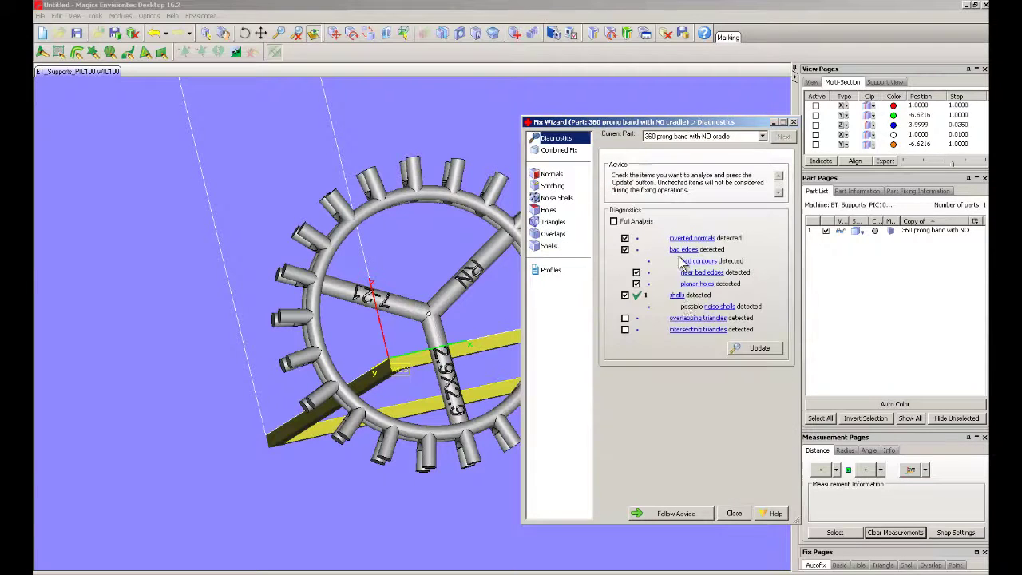
left_click(767, 350)
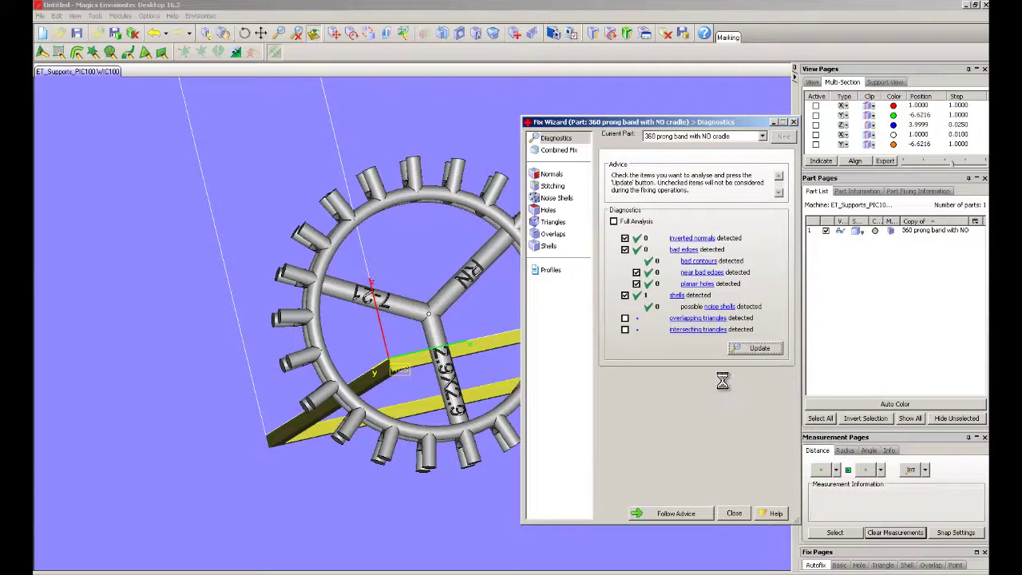
left_click(734, 513)
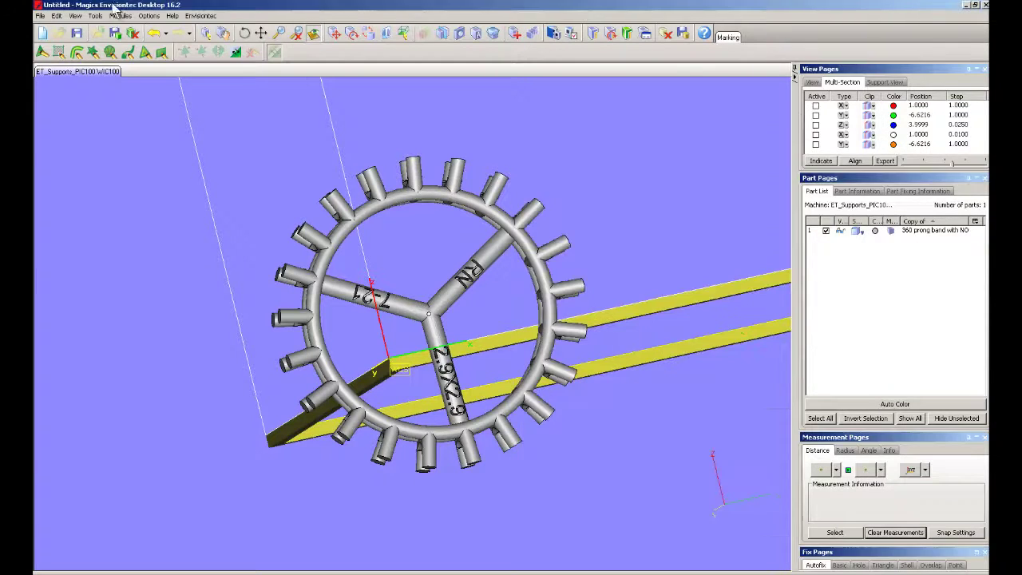
Translate the part to the absolute position X 5, Y 5, Z 4 mm, starting from its default position.
left_click(335, 33)
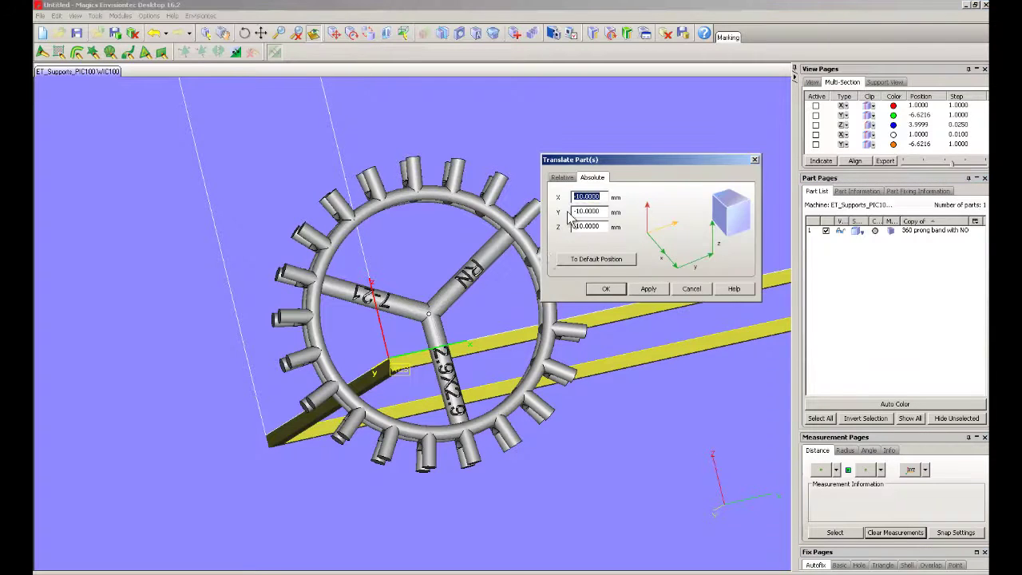
left_click(606, 261)
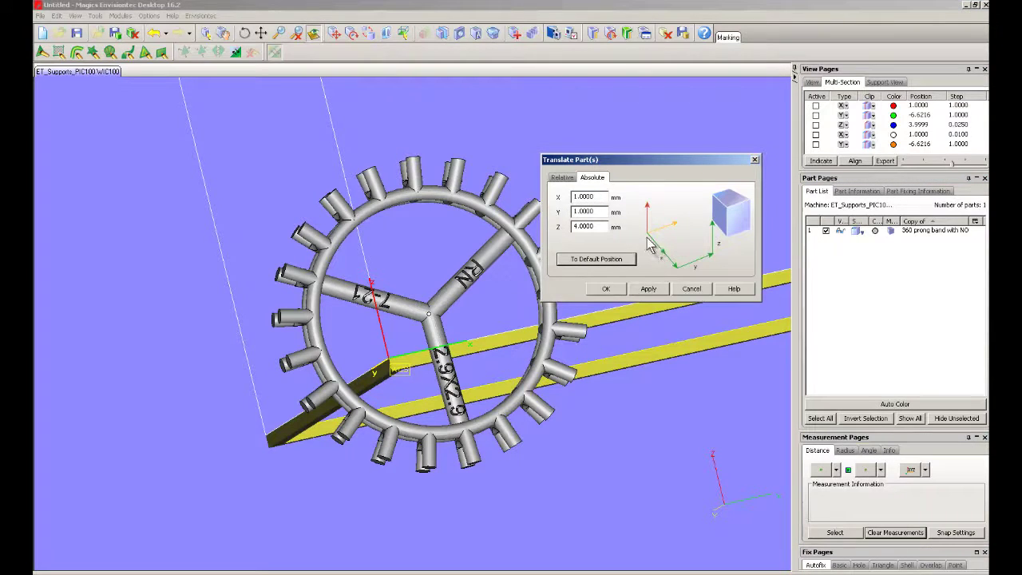
double_click(595, 211)
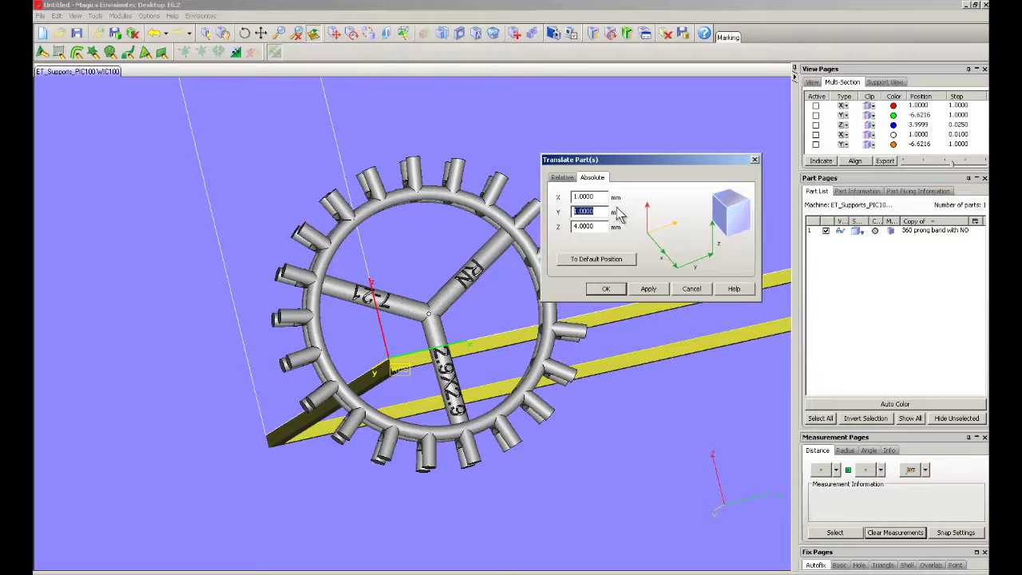
type("5")
double_click(601, 197)
type("5")
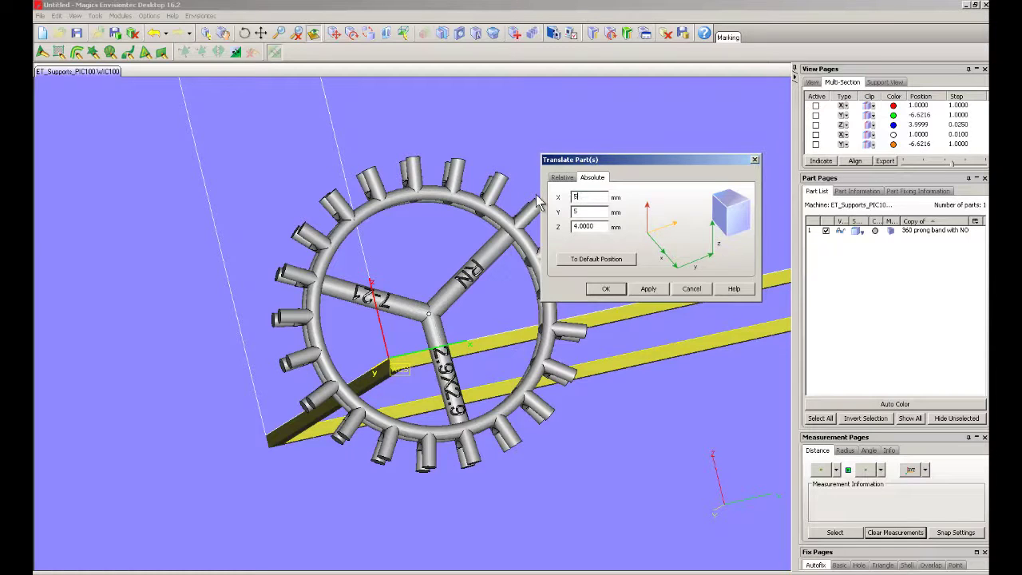
left_click(653, 291)
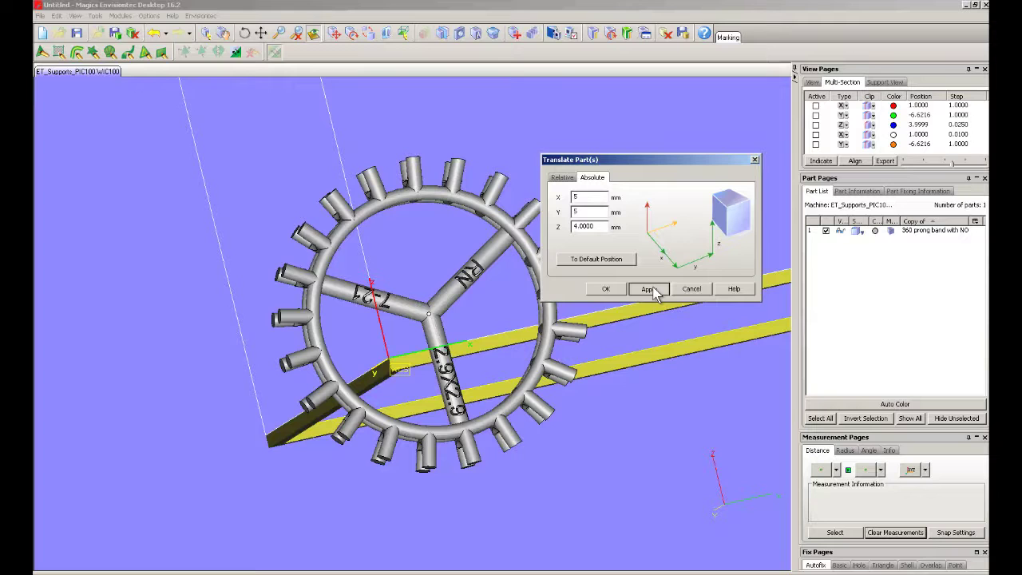
left_click(648, 290)
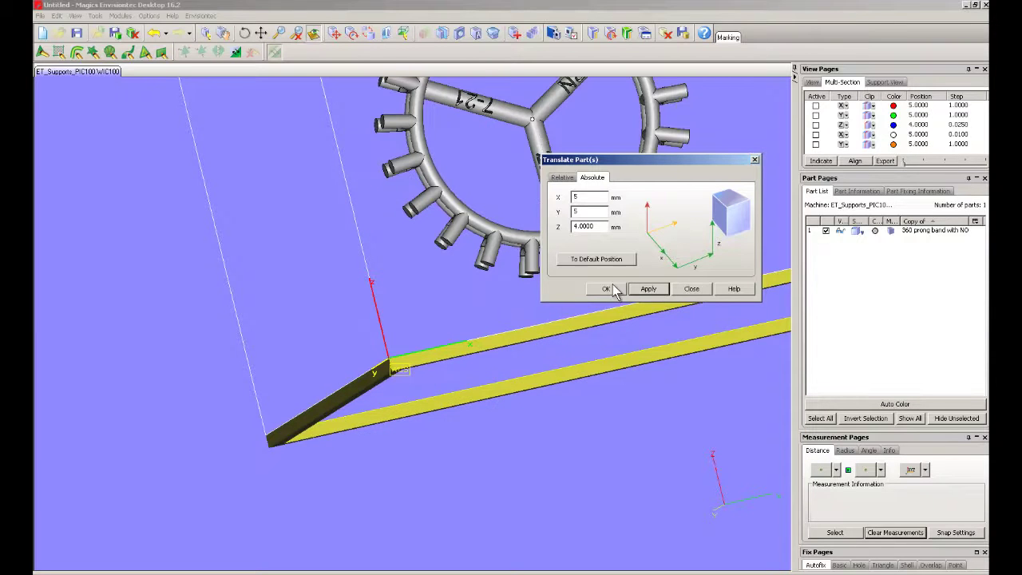
left_click(606, 288)
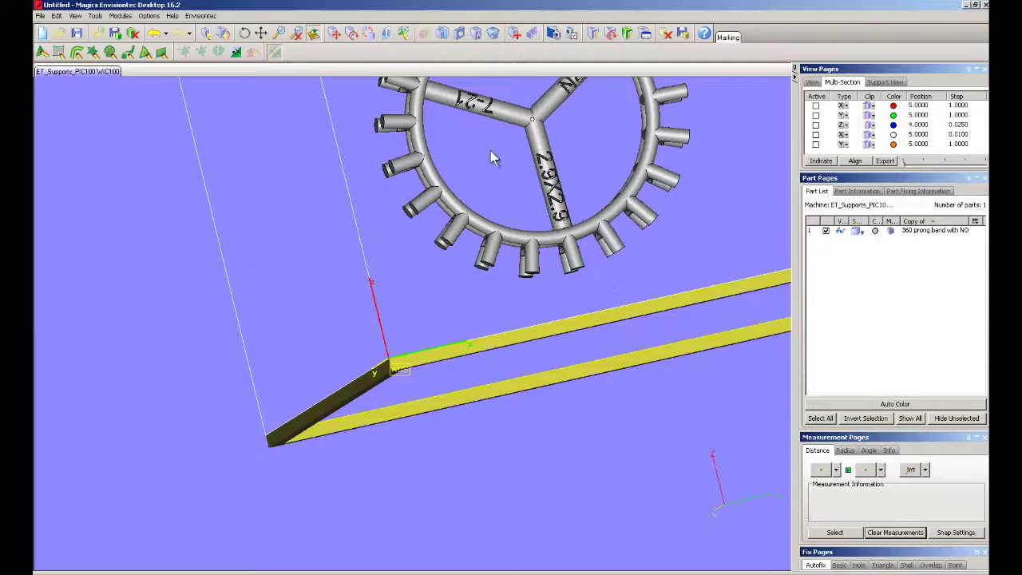
Enter manual support generation for the prong band.
left_click(295, 35)
right_click_drag(396, 322, 378, 372)
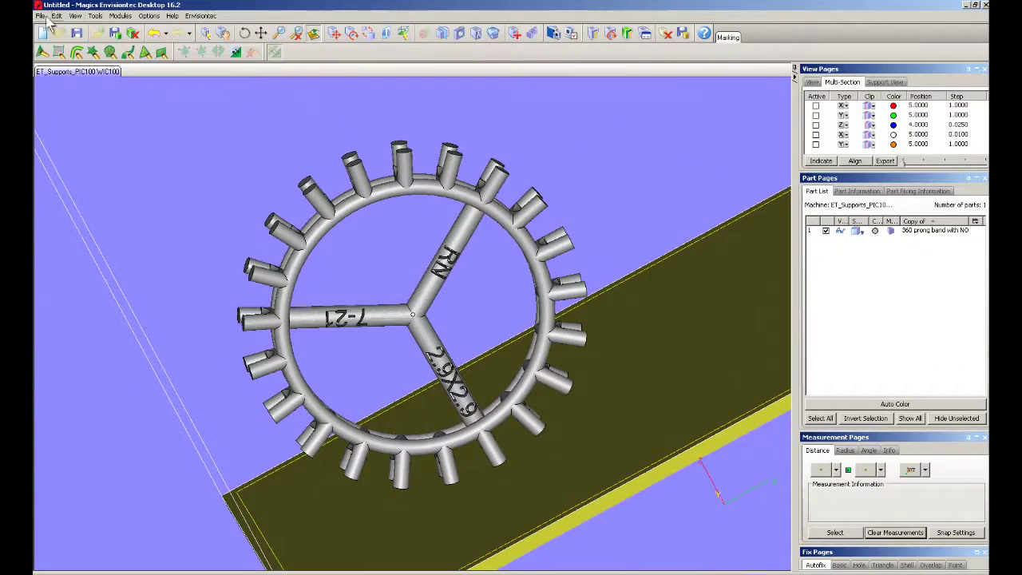
left_click(122, 16)
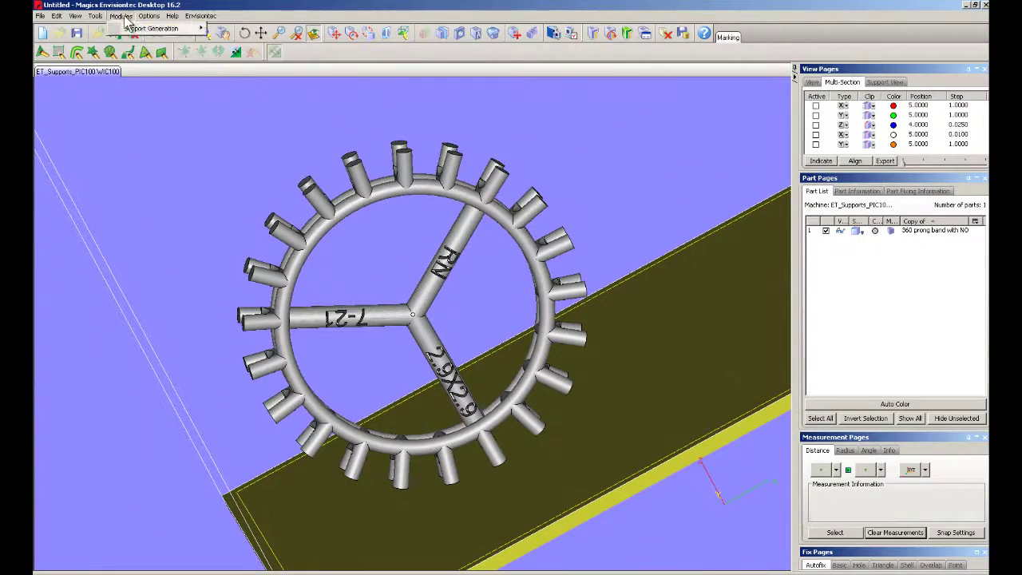
mouse_move(138, 32)
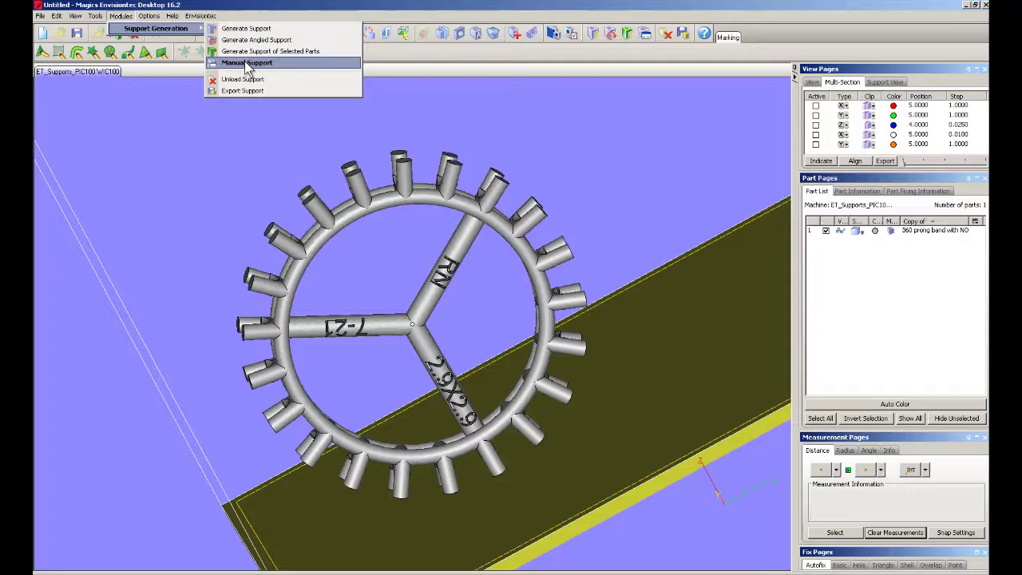
left_click(246, 63)
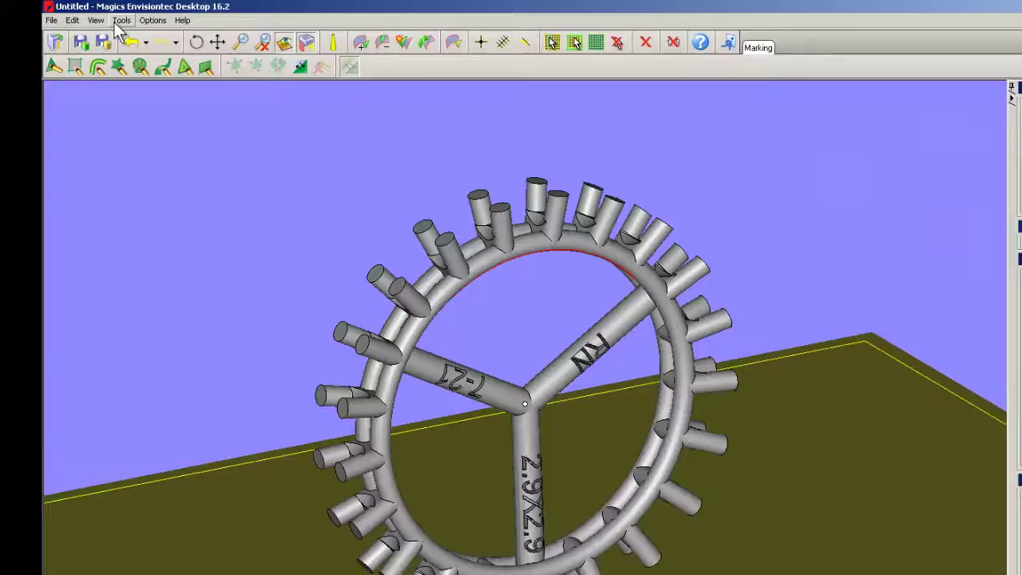
Start indicating a cone support and set its Contact to Platform (r2) to 1 mm.
left_click(95, 16)
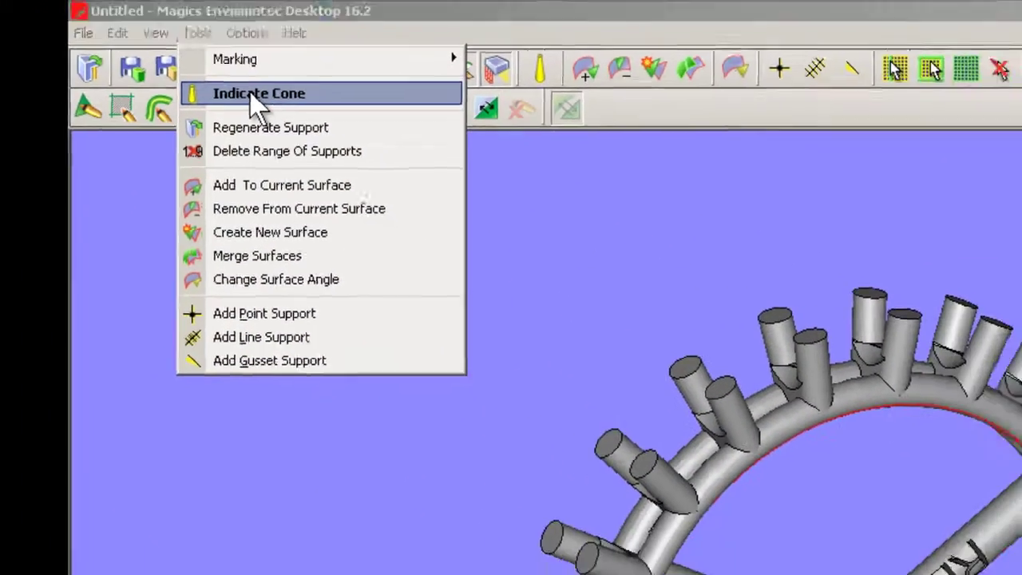
left_click(287, 107)
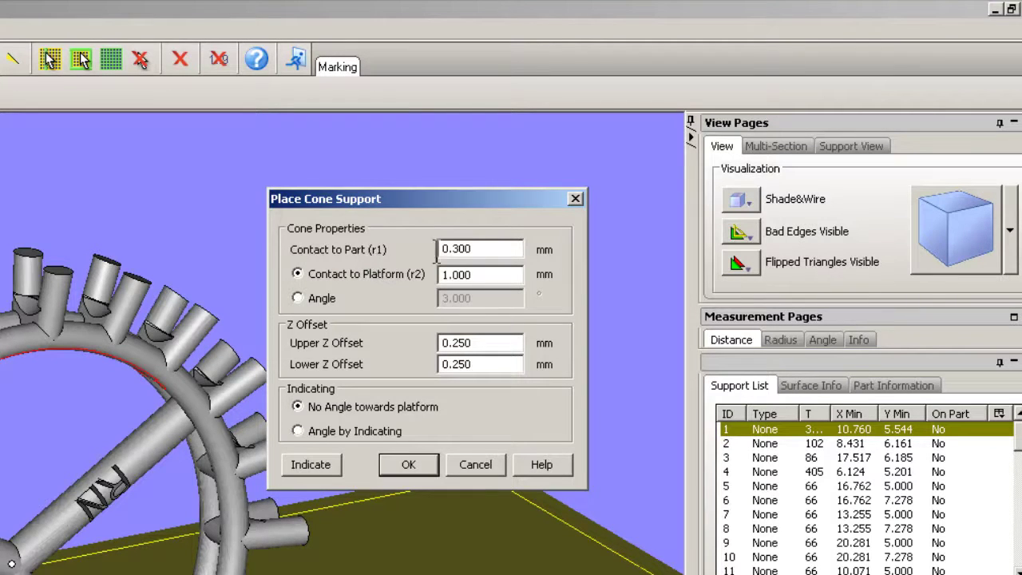
left_click_drag(484, 248, 434, 246)
left_click_drag(495, 274, 411, 288)
type("0.5")
left_click(494, 250)
left_click_drag(476, 274, 414, 274)
type("1")
Try defining the cone by Angle and return to the Contact to Platform (r2) option.
left_click(297, 298)
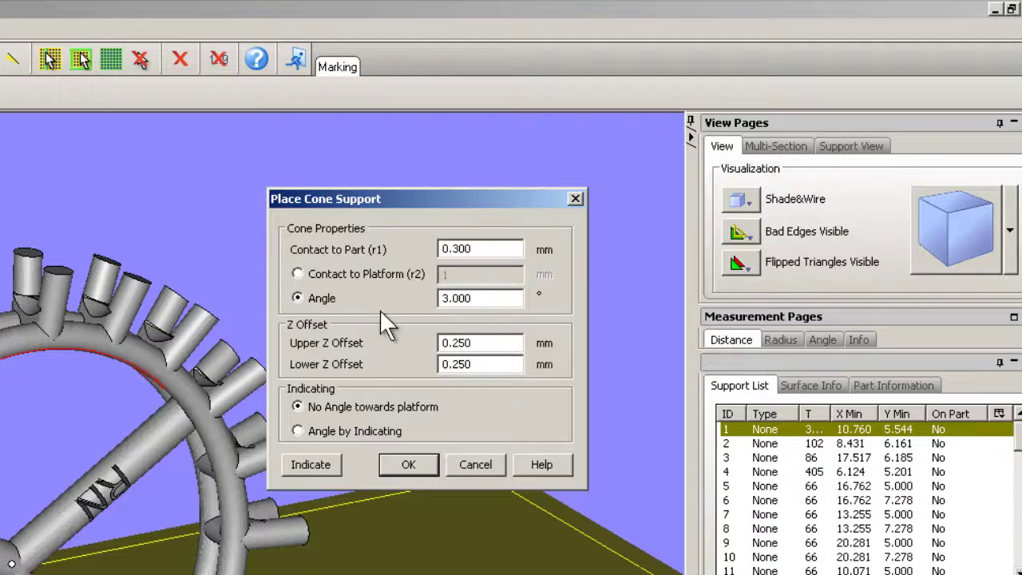
left_click_drag(482, 248, 417, 249)
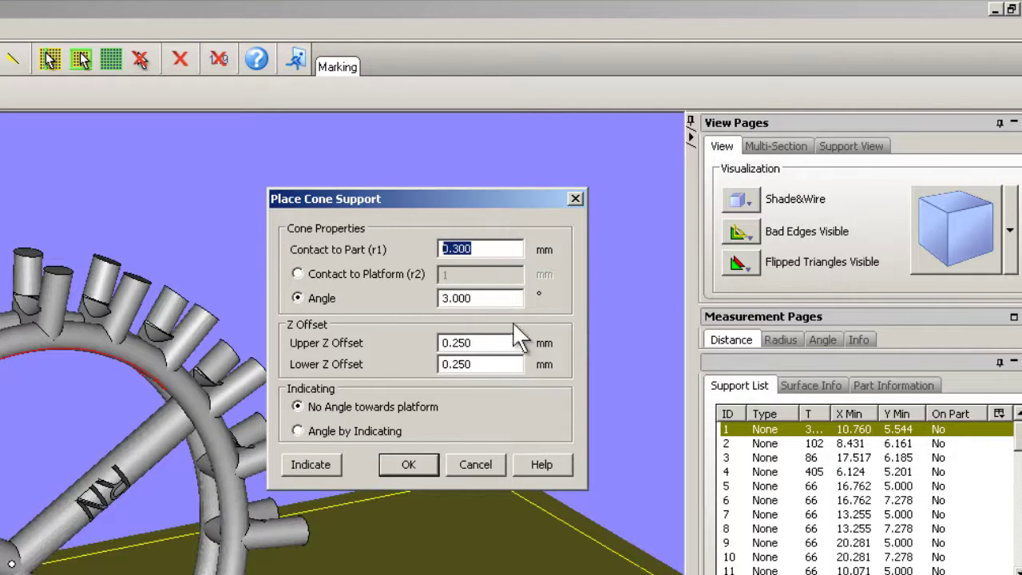
left_click_drag(492, 298, 439, 299)
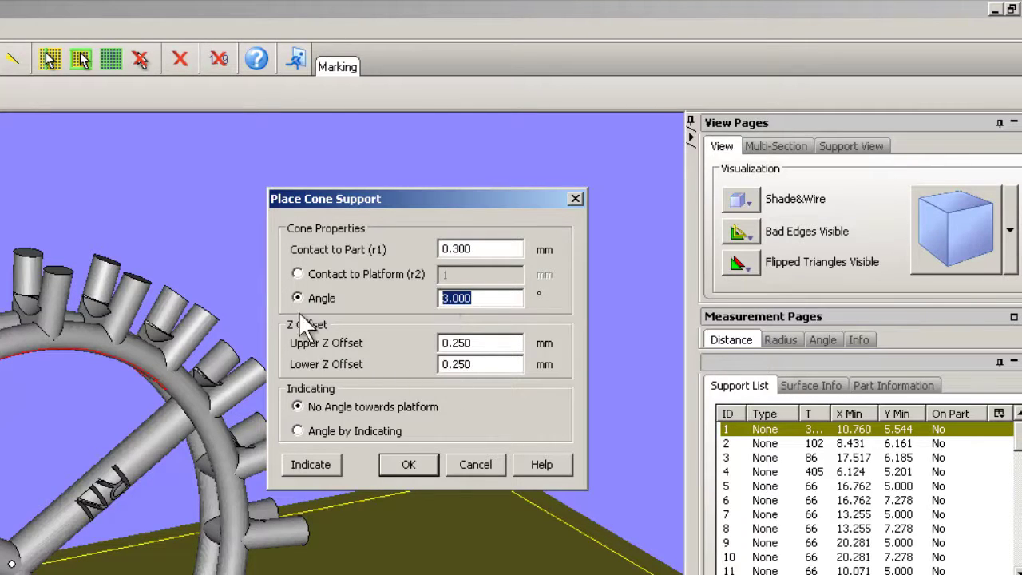
left_click(296, 274)
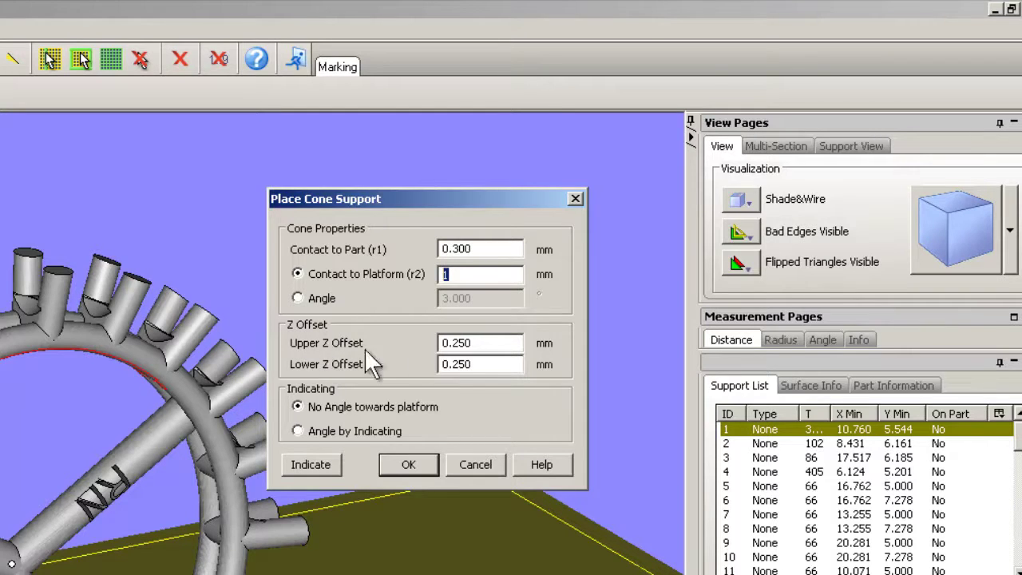
left_click_drag(477, 341, 433, 336)
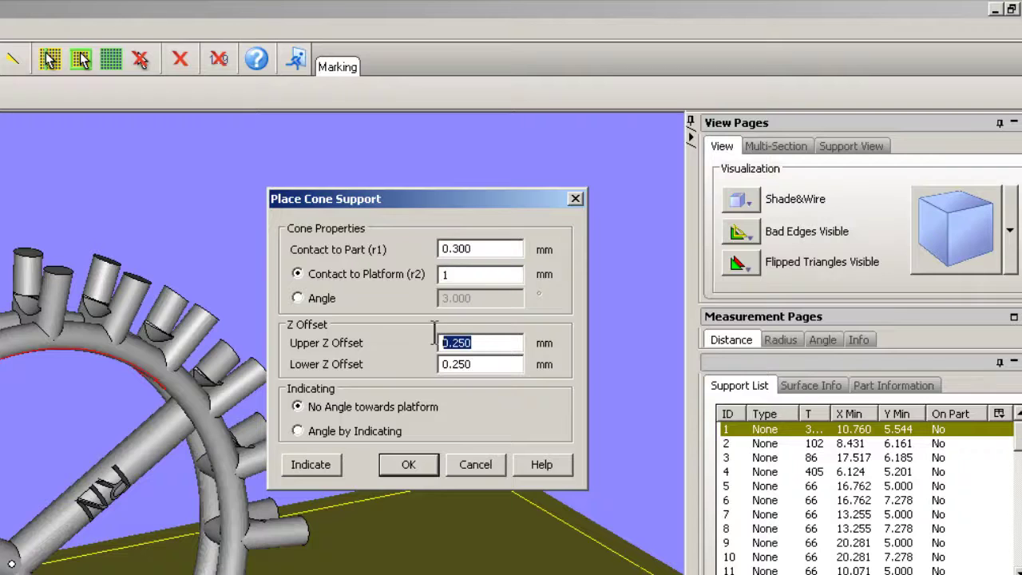
left_click(477, 342)
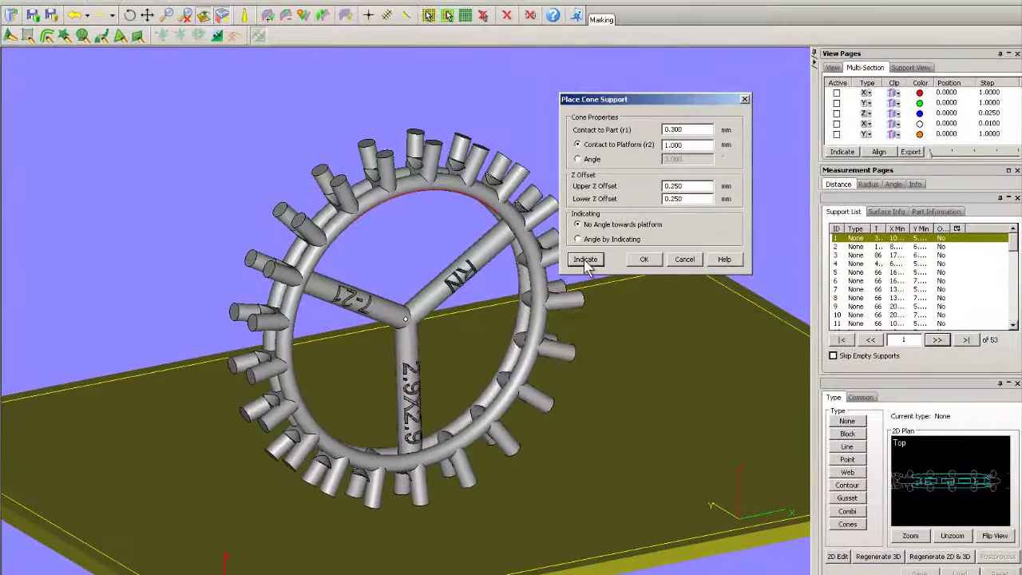
Indicate a first cone support under one of the band's lowest prongs, perpendicular to the platform.
right_click_drag(472, 464, 453, 264)
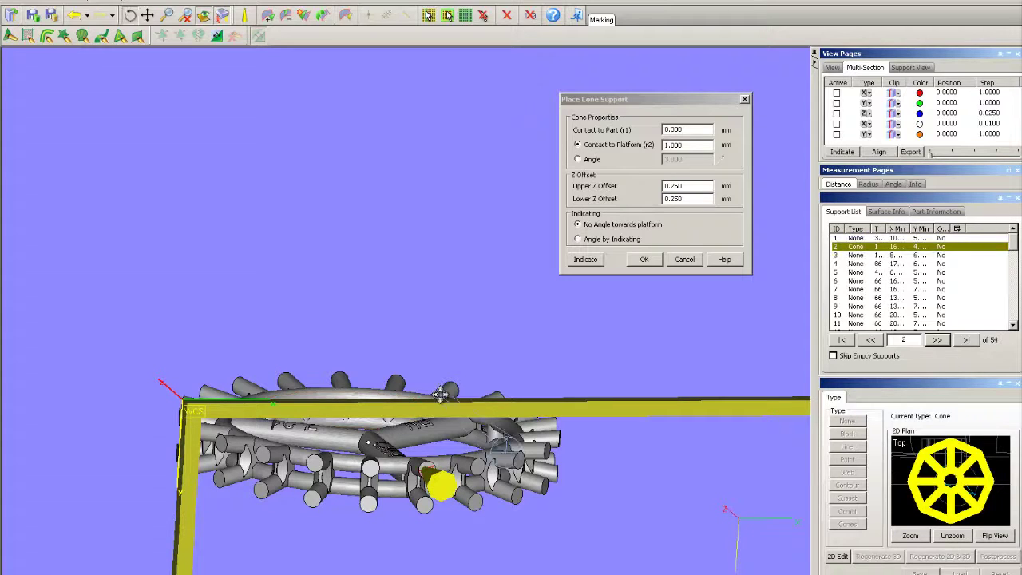
right_click_drag(443, 396, 452, 501)
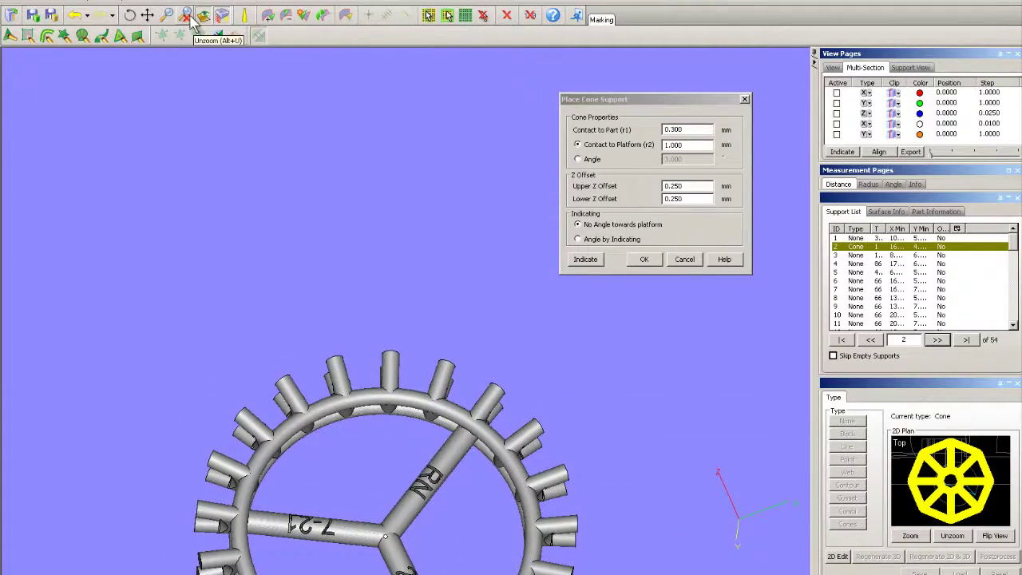
left_click(222, 15)
right_click_drag(366, 250, 367, 144)
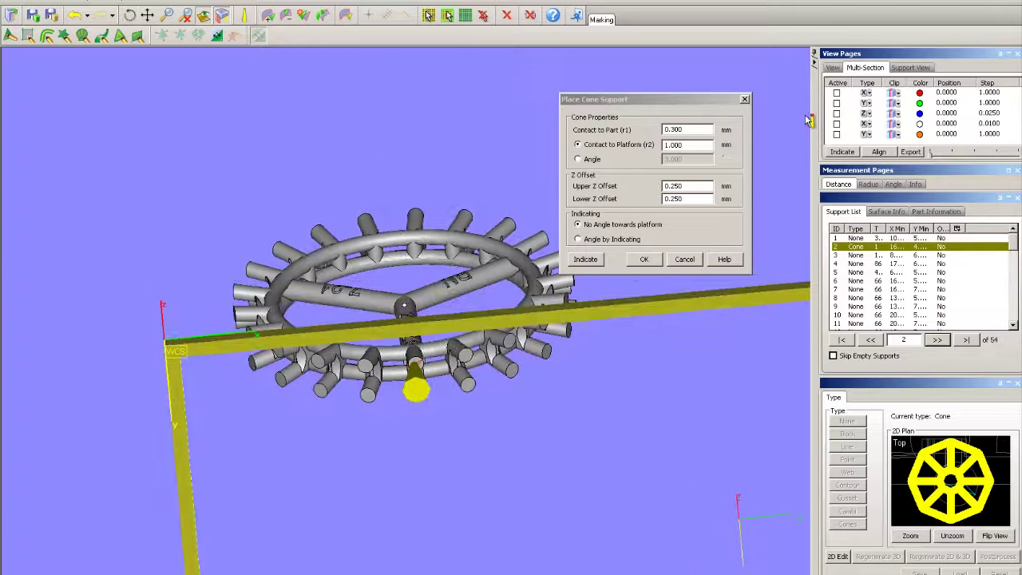
Clip the view with a Z section at about 5.43 mm so only the lowest prong ends are displayed.
left_click(836, 114)
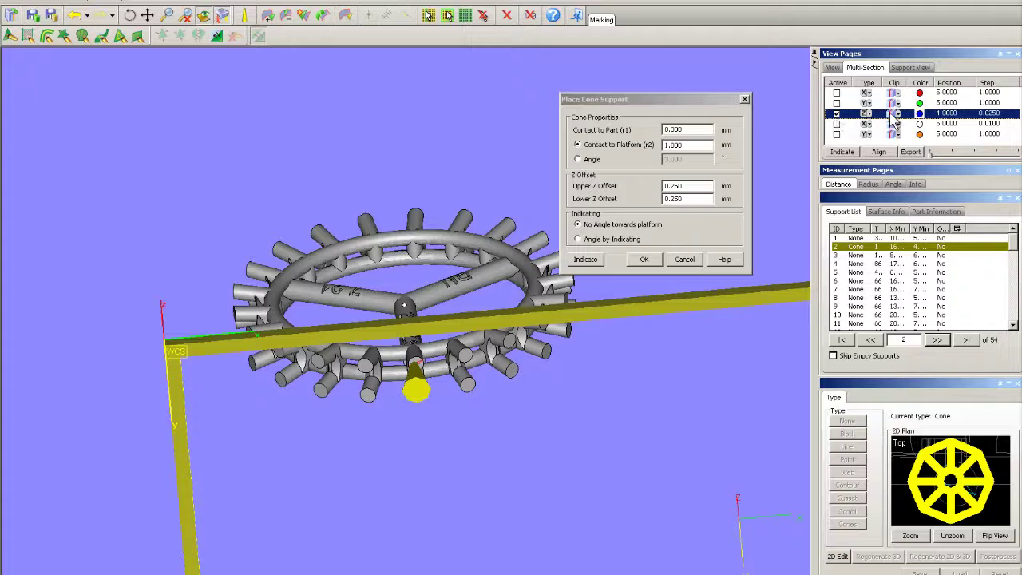
mouse_move(931, 152)
left_mouse_down()
mouse_move(939, 153)
mouse_move(931, 152)
left_mouse_up()
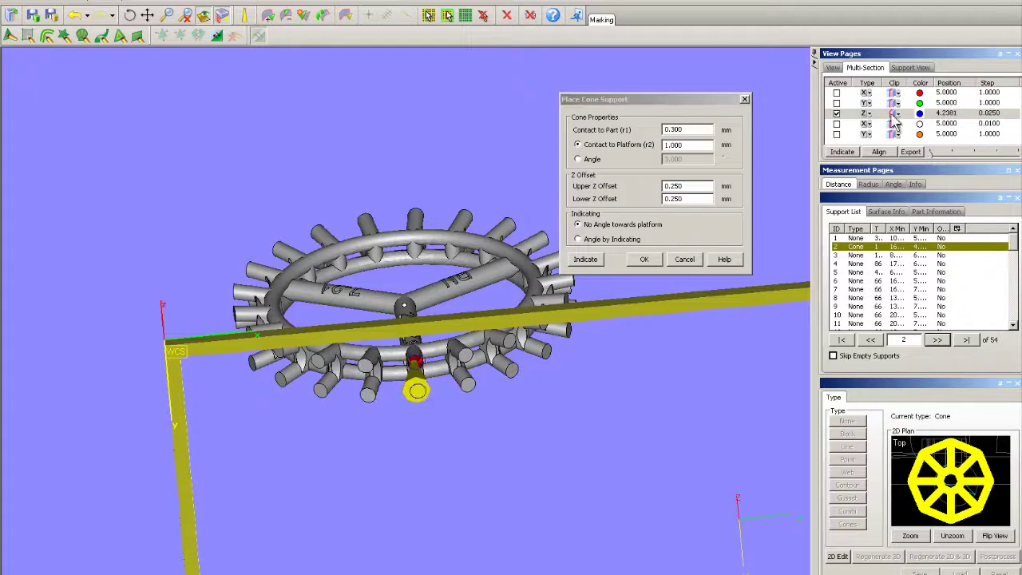
left_click(894, 114)
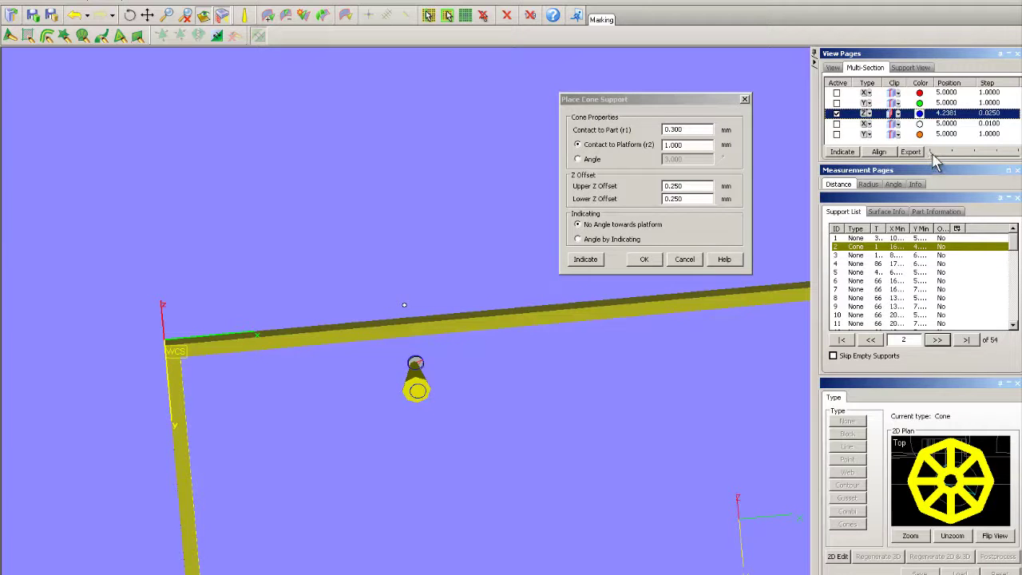
left_click_drag(932, 154, 936, 156)
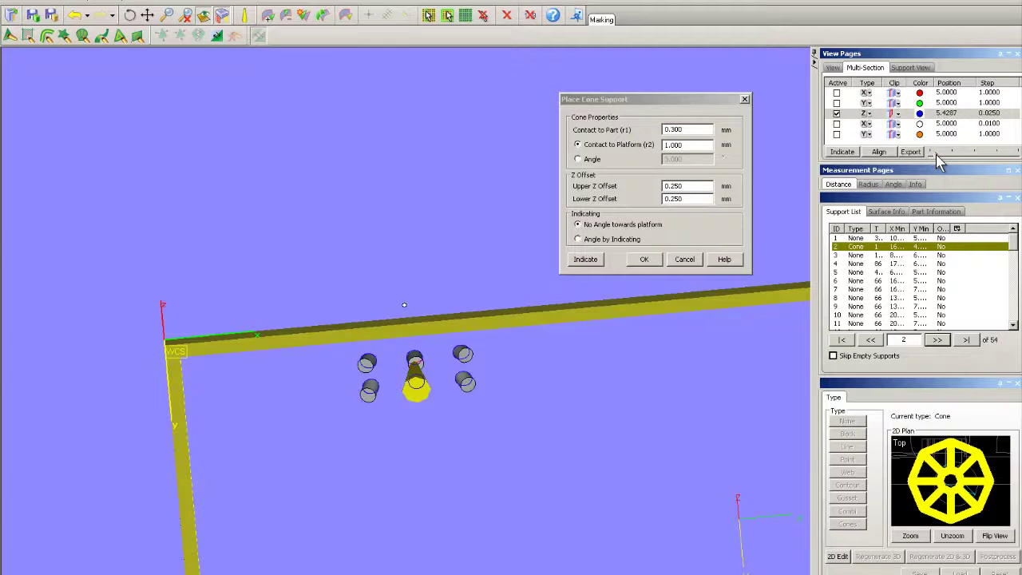
Place cone supports on the five remaining prong ends shown below the Z section.
right_click_drag(495, 359, 506, 324)
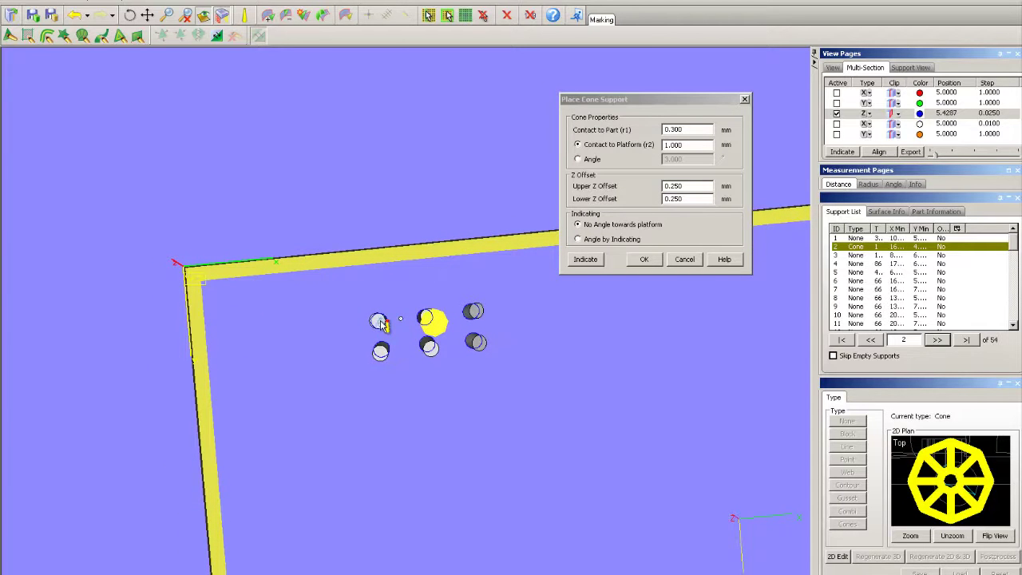
left_click(381, 350)
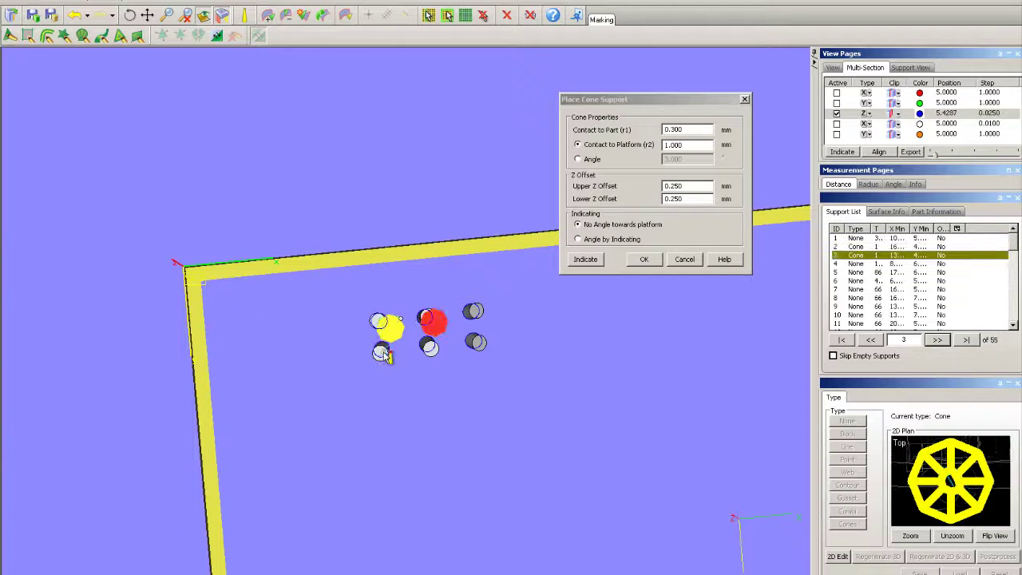
left_click(429, 349)
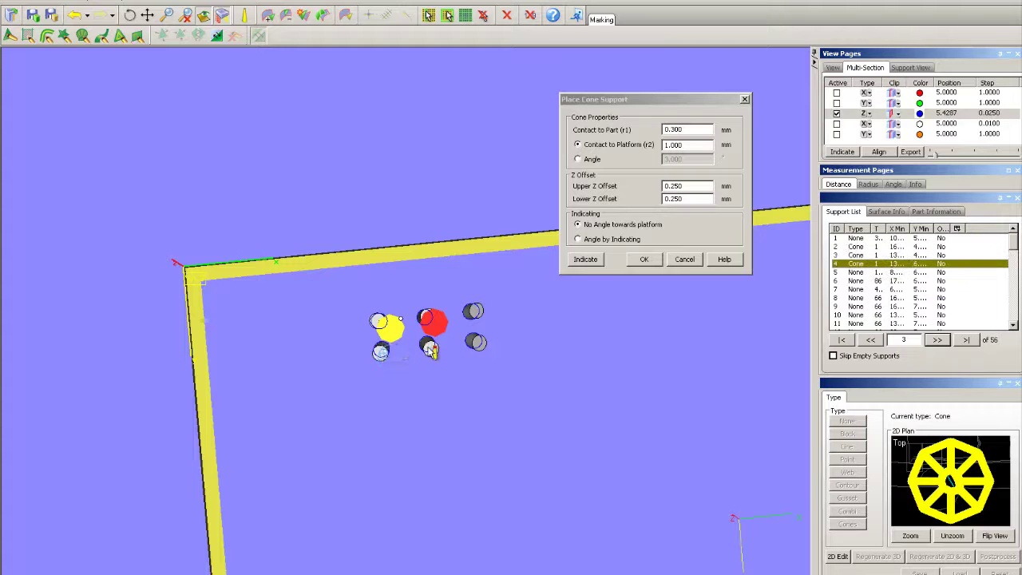
left_click(476, 343)
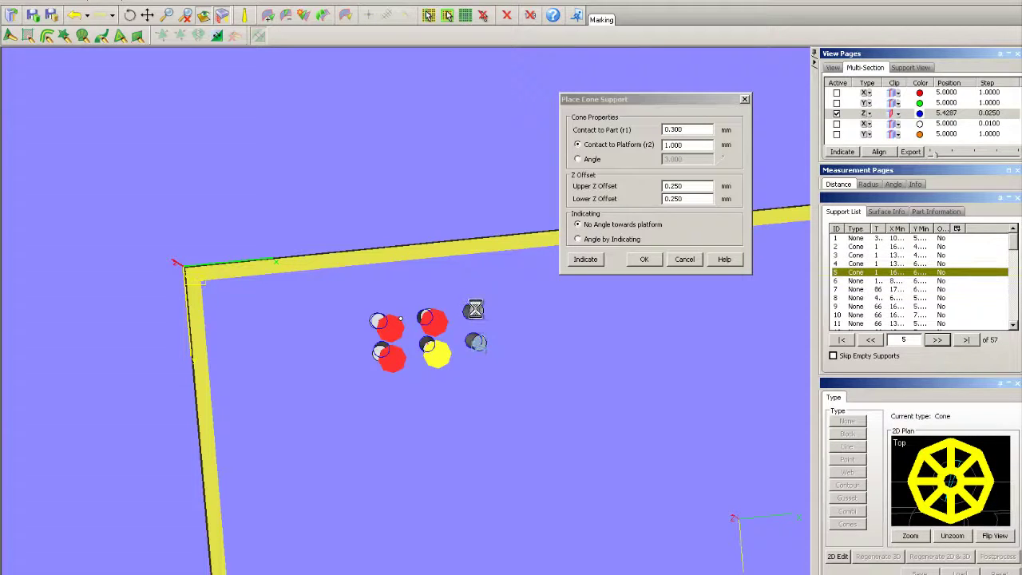
left_click(474, 310)
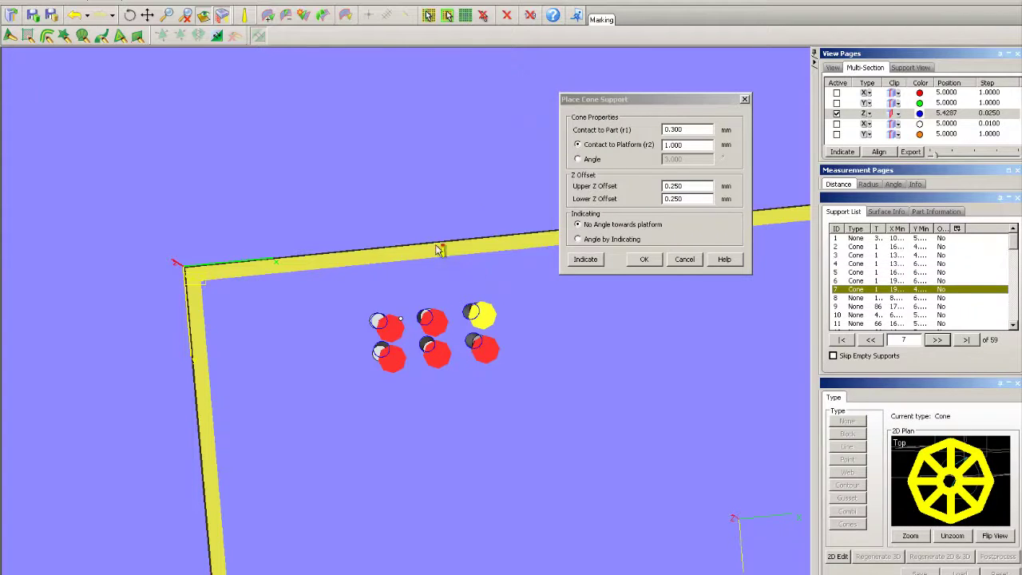
right_click_drag(435, 249, 442, 302)
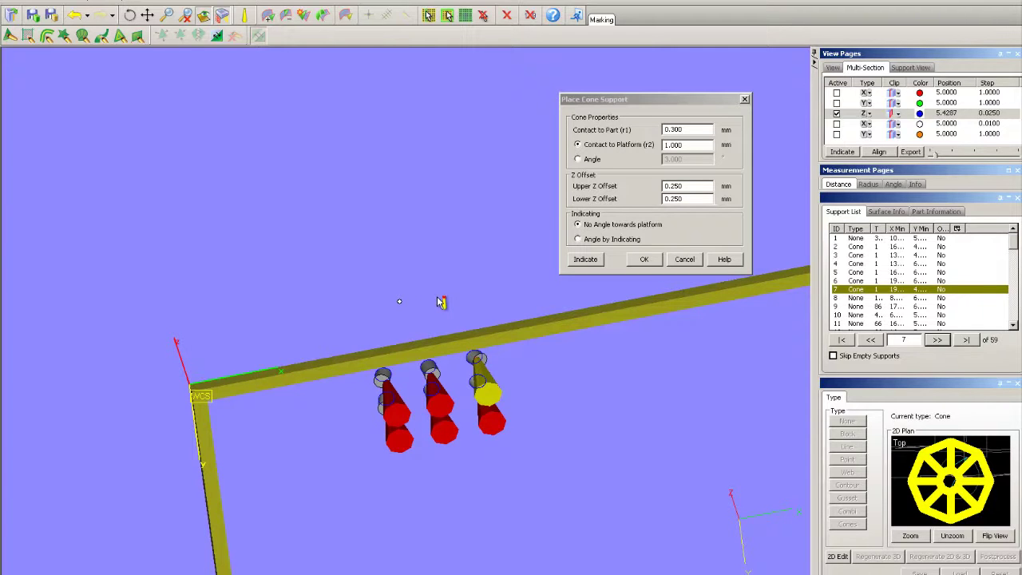
Hide the build platform and raise the Z section to about 6.55 mm so the next prong ends are exposed.
key("p")
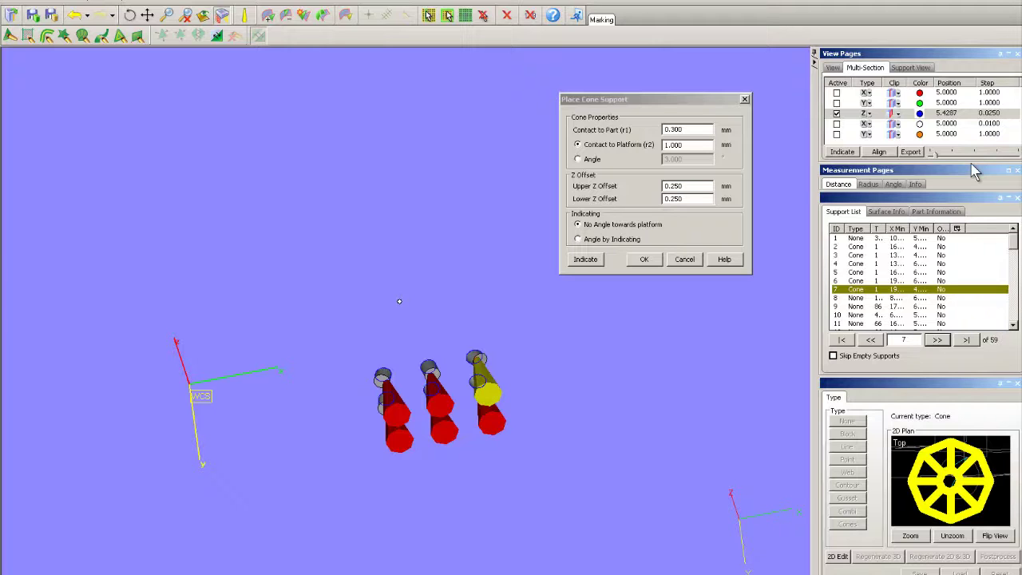
scroll(972, 164, "up", 10)
scroll(981, 285, "up", 2)
scroll(980, 289, "down", 5)
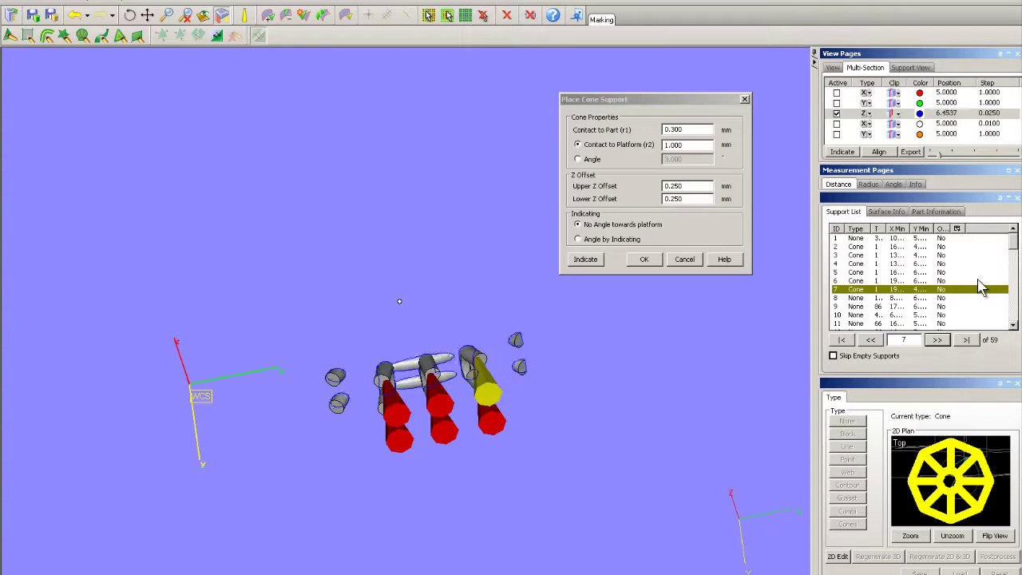
scroll(980, 289, "down", 2)
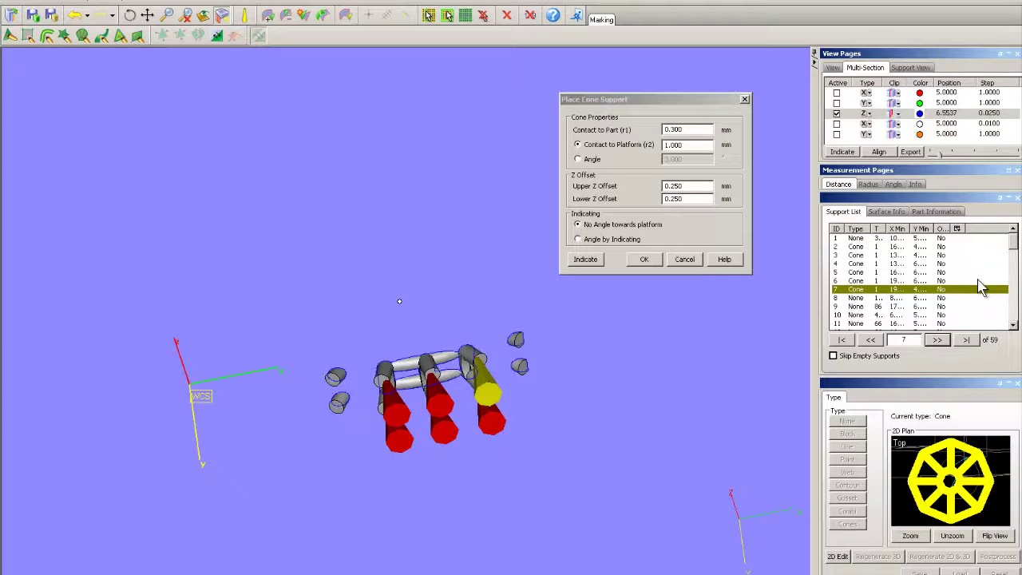
Place perpendicular cone supports on the four newly exposed prong ends at both sides of the lowest ones.
left_click(337, 383)
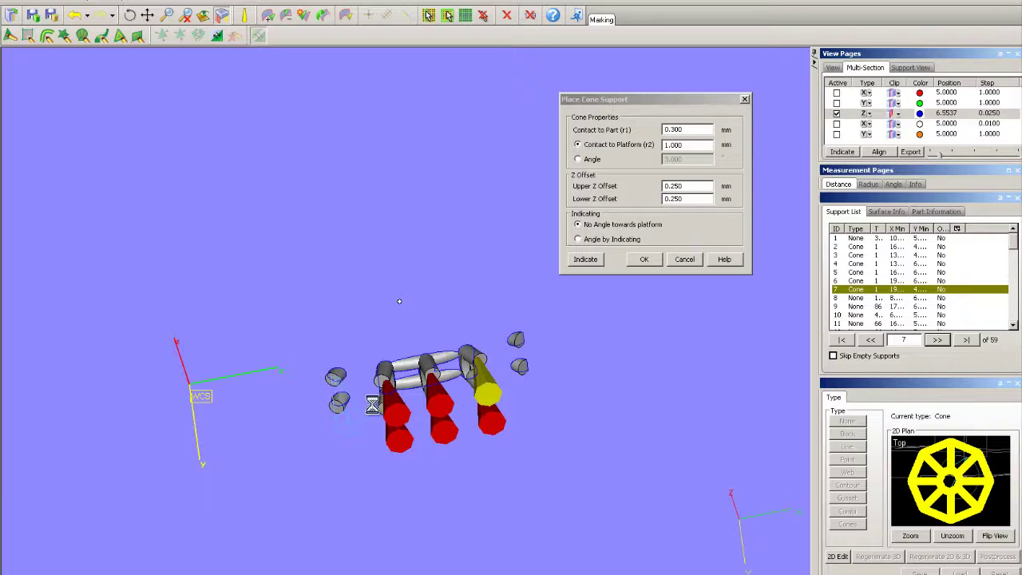
left_click(518, 343)
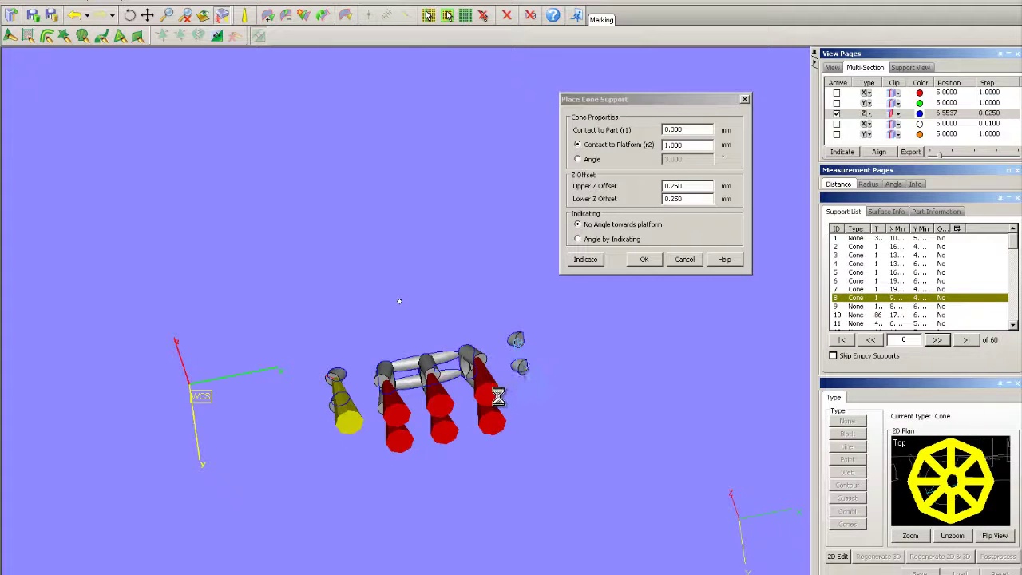
right_click_drag(481, 401, 439, 304)
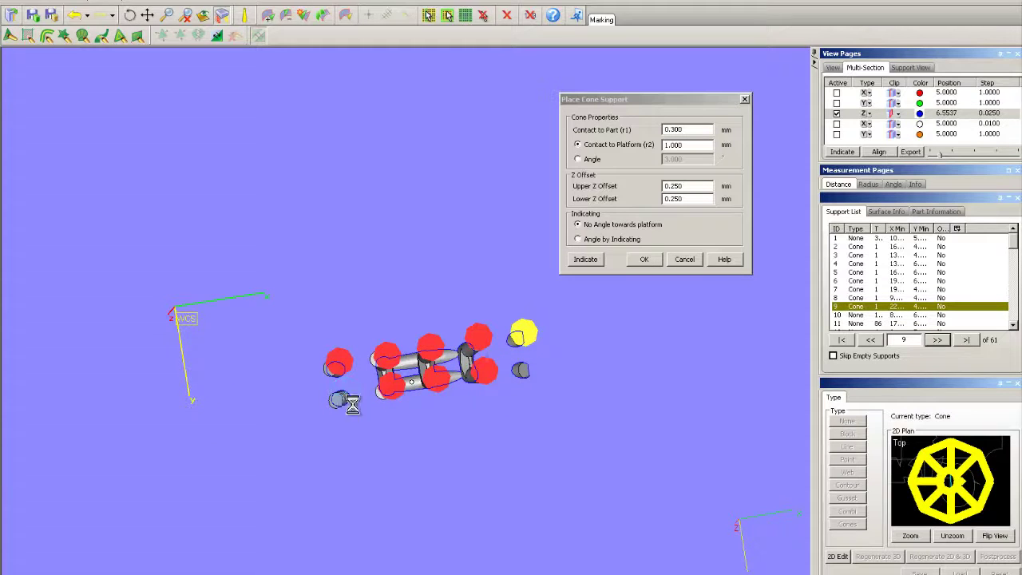
left_click(521, 374)
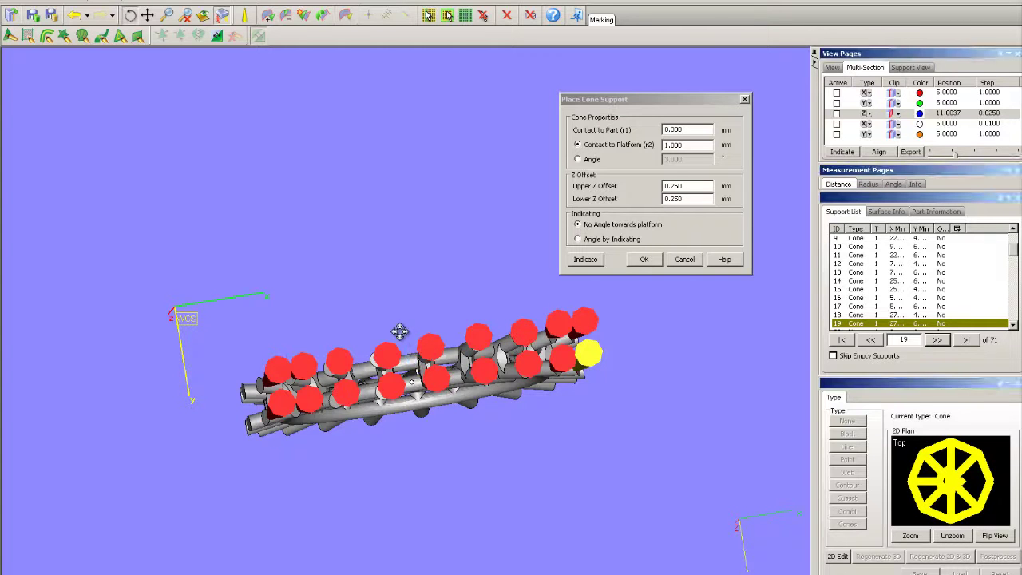
Check the supported band without clipping, then reactivate the Z section and set it to about 14.13 mm to isolate the next prong tips.
right_click_drag(400, 331, 436, 472)
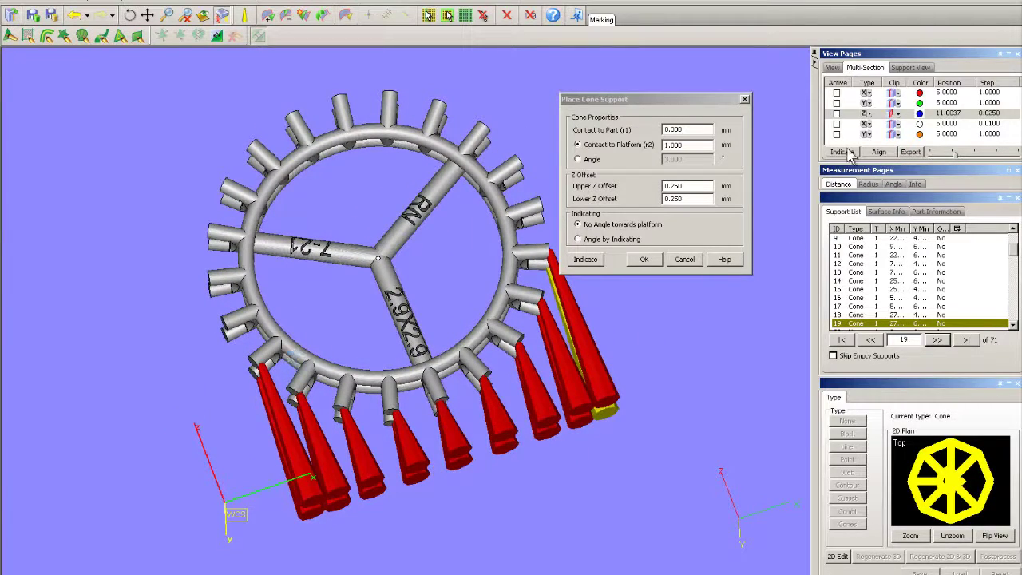
left_click(836, 113)
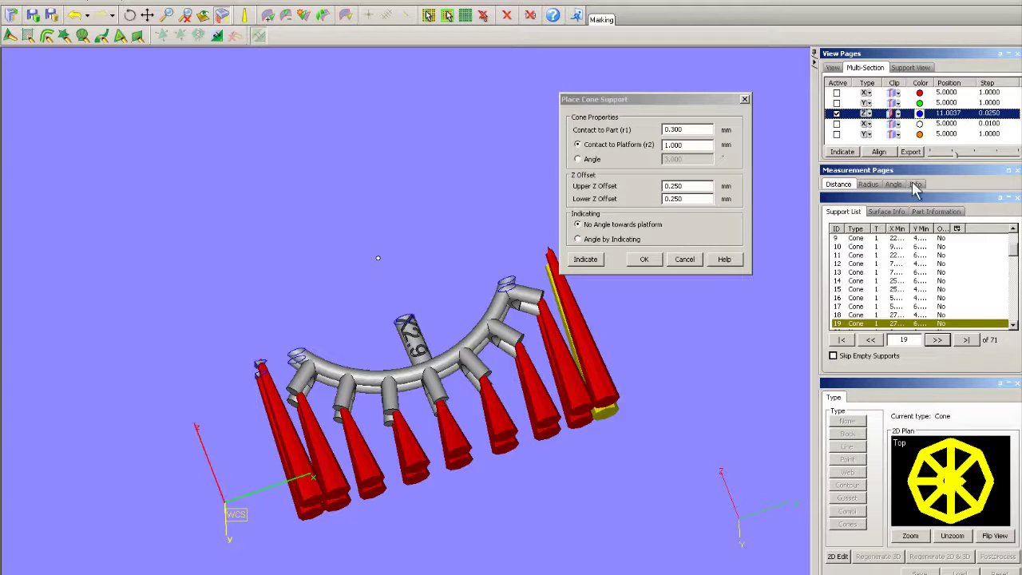
left_click_drag(955, 152, 972, 157)
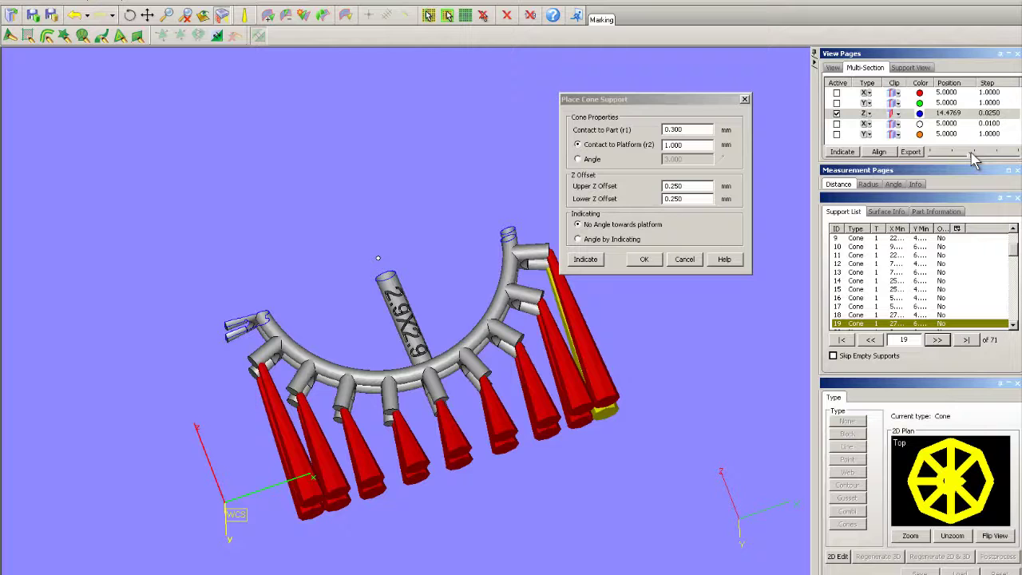
key("Left")
key("Left")
key("Left")
key("Left")
key("Left")
key("Left")
key("Left")
key("Left")
key("Left")
key("Left")
key("Left")
key("Left")
key("Left")
key("Left")
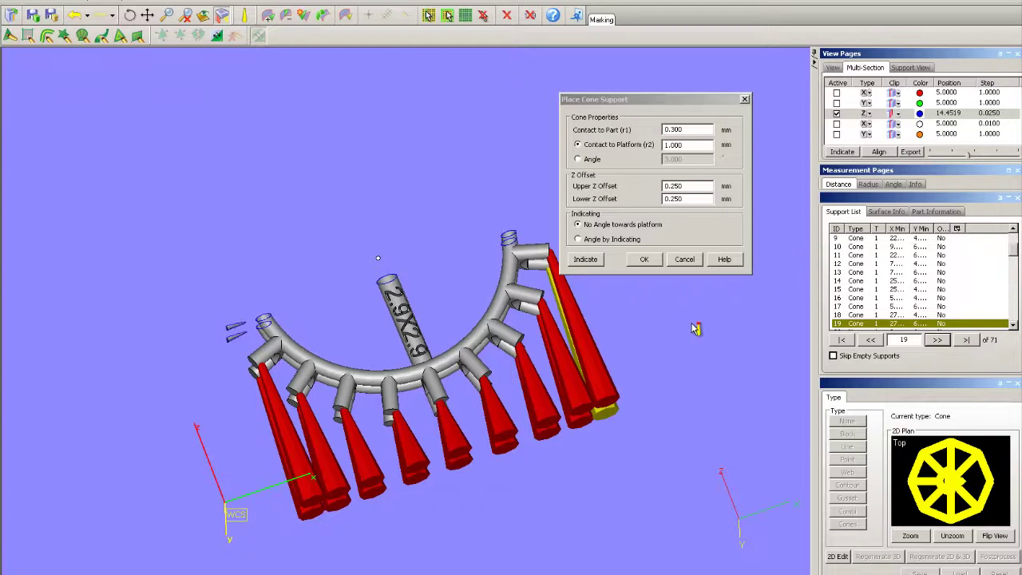
Place perpendicular cone supports on the two small prong tips isolated by the Z section.
right_click_drag(378, 268, 380, 120)
left_click(235, 350)
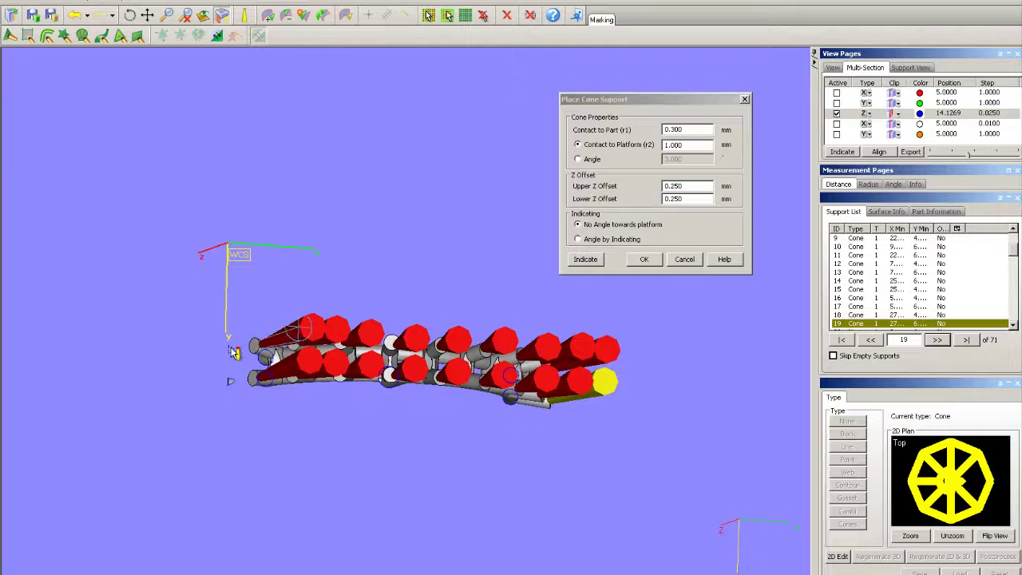
left_click(232, 384)
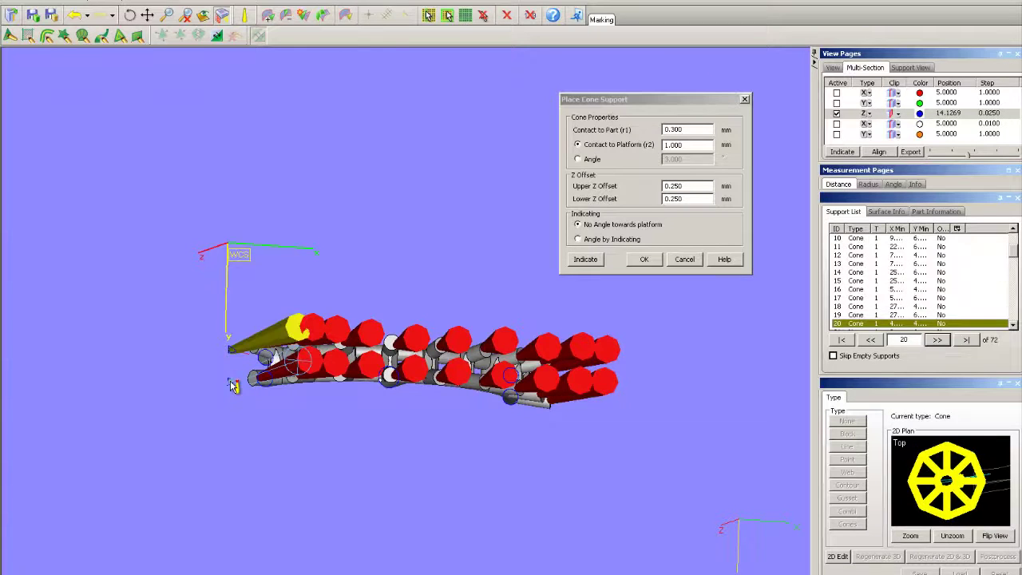
left_click(231, 382)
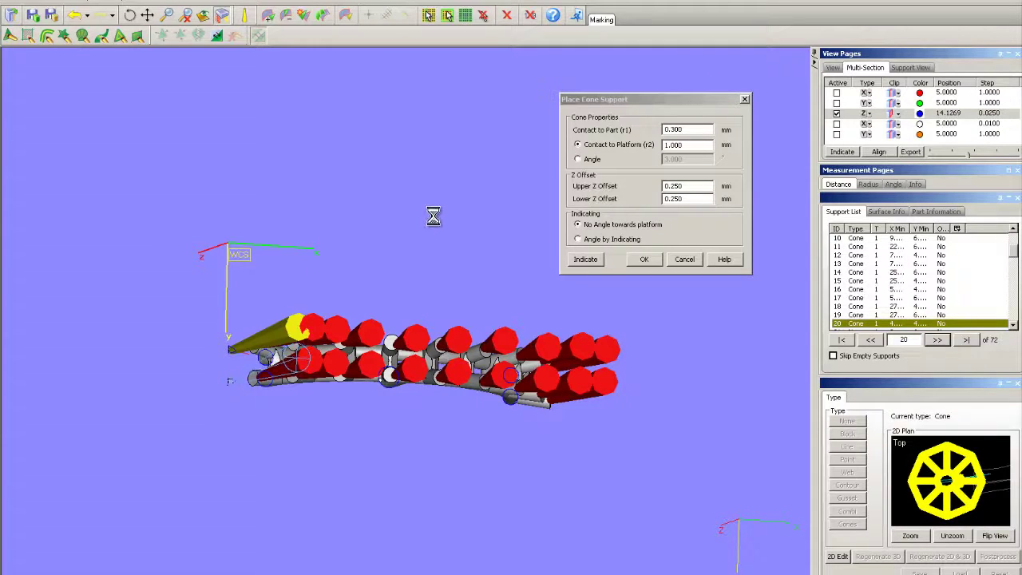
Inspect the two newest cones where they run against the prongs below, and delete both support surfaces.
right_click_drag(420, 234, 391, 423)
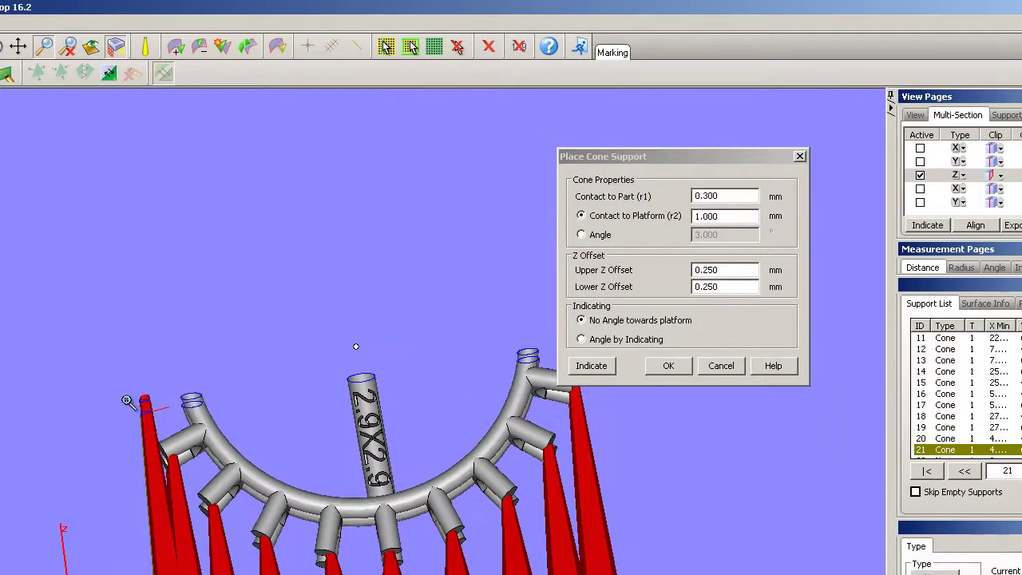
left_click_drag(124, 408, 206, 473)
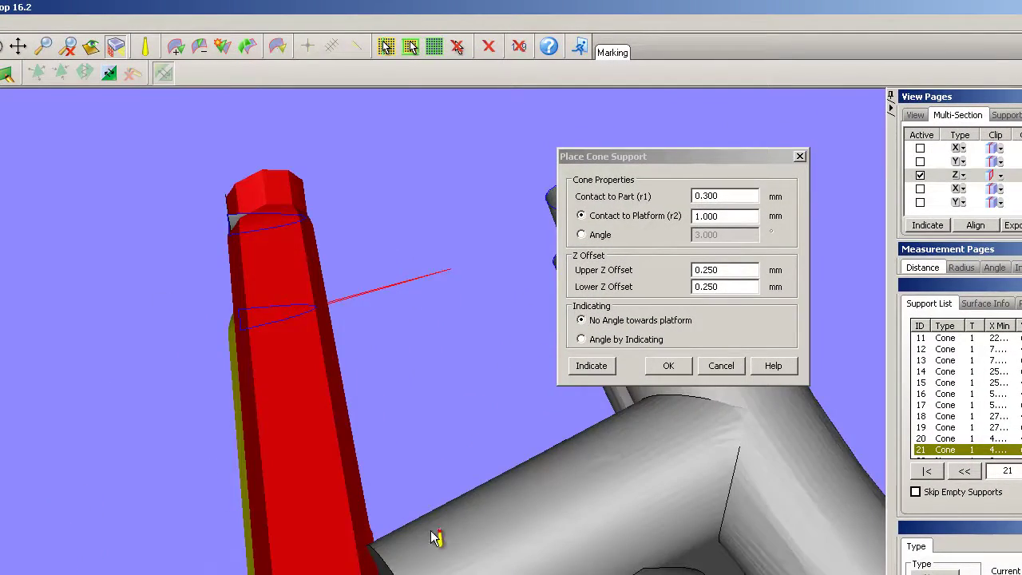
right_click_drag(435, 536, 440, 564)
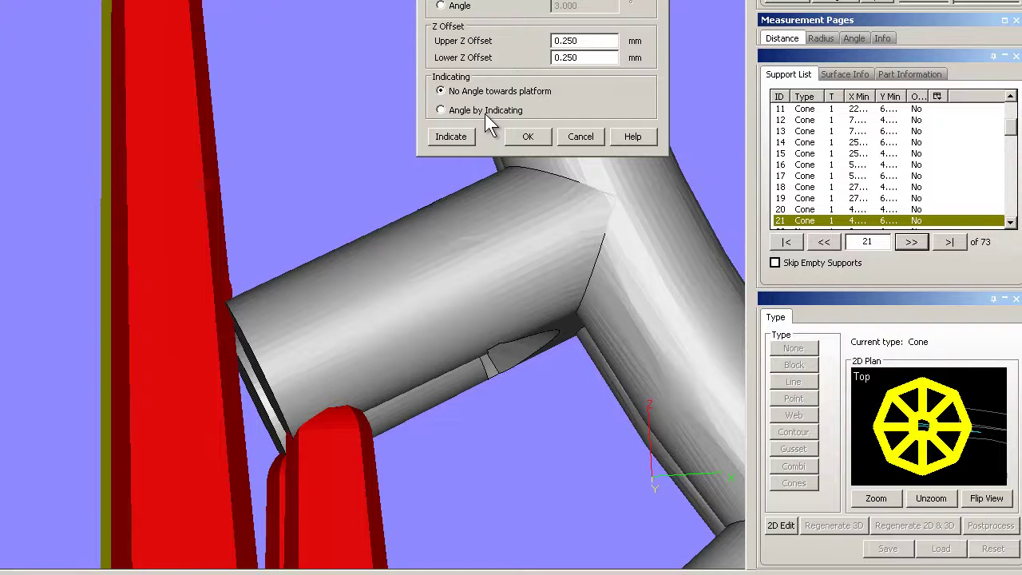
left_click(807, 208)
right_click(808, 208)
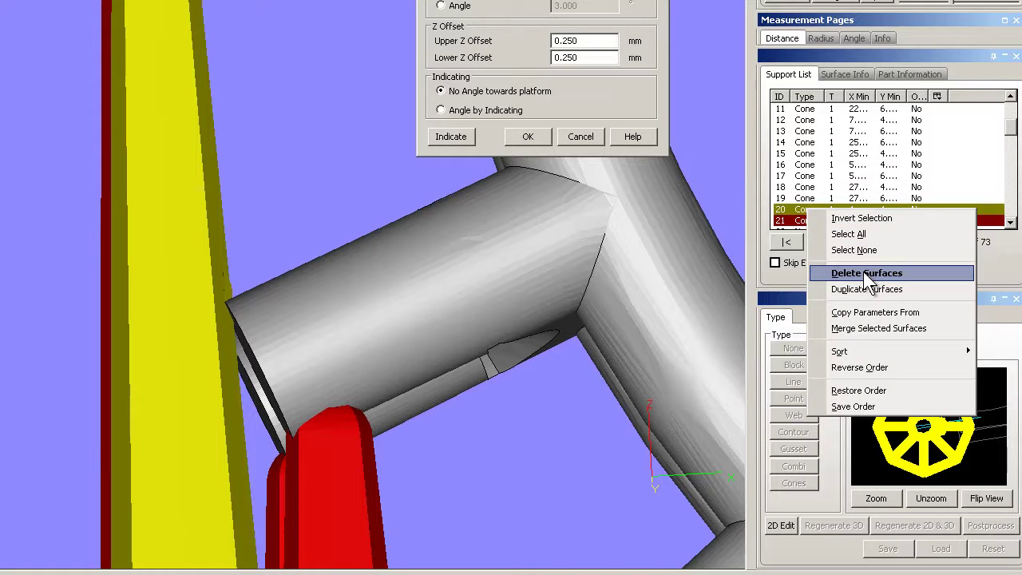
left_click(863, 273)
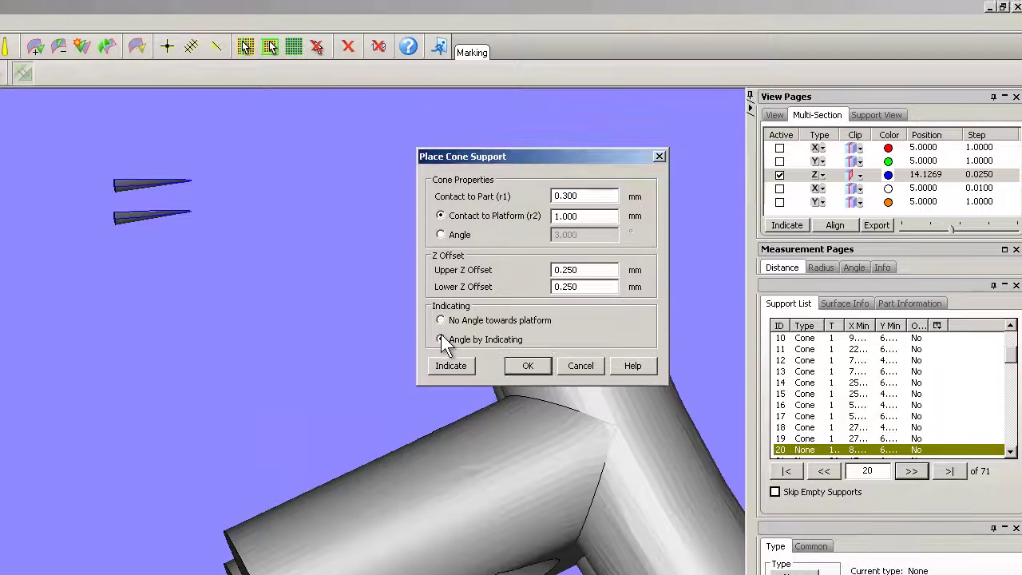
Switch cone placement to Angle by Indicating and place an outward-tilted cone of about 5.09° from one isolated prong tip to the platform.
left_click(440, 110)
left_click(452, 372)
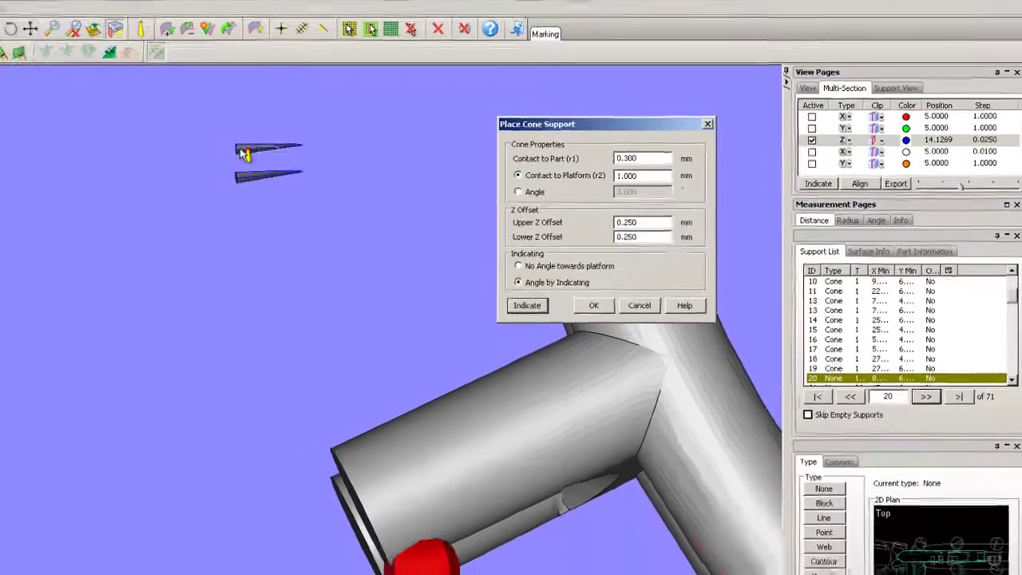
right_click_drag(134, 185, 146, 131)
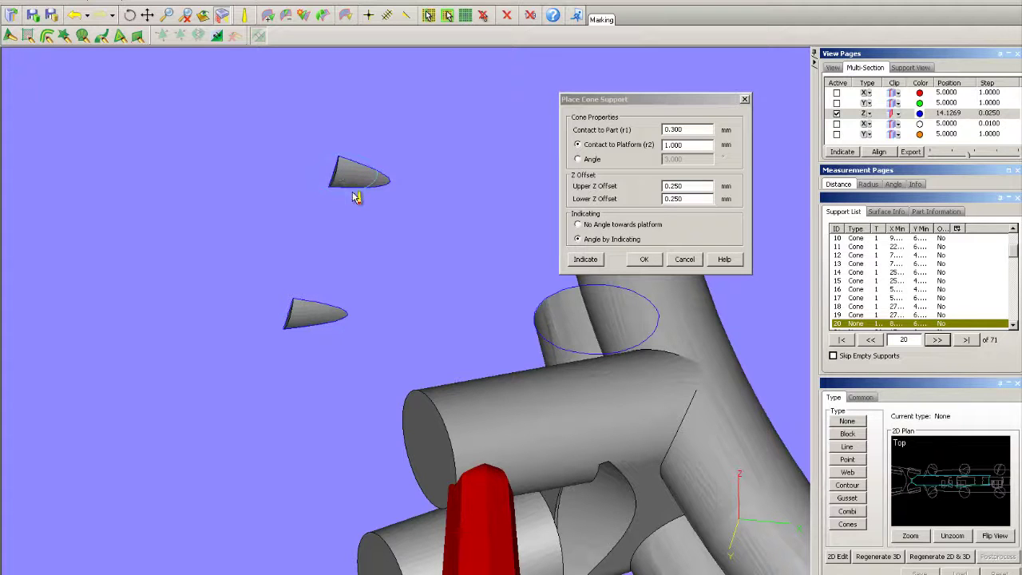
right_click_drag(454, 268, 421, 325)
left_click(185, 14)
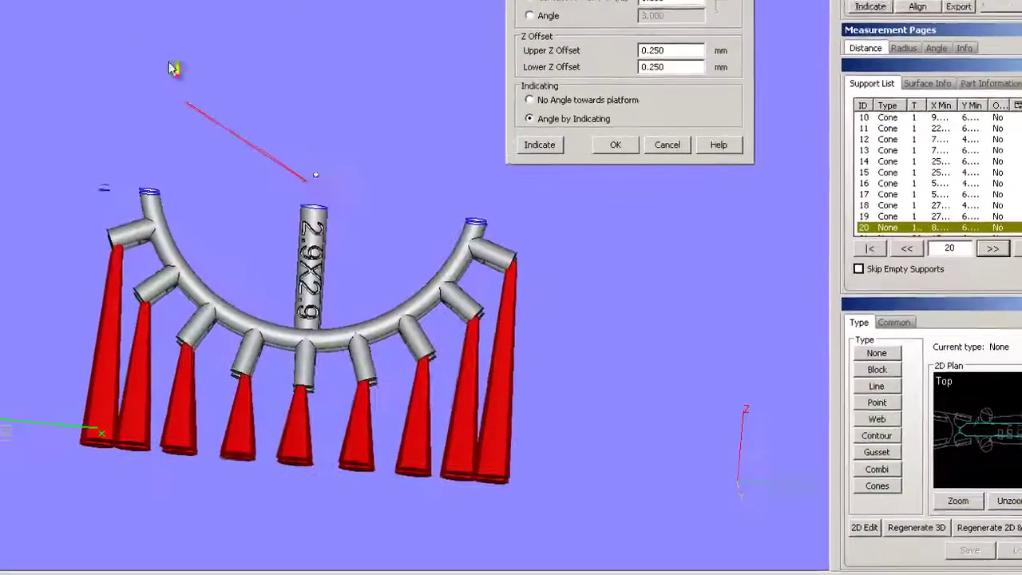
right_click_drag(252, 216, 238, 365)
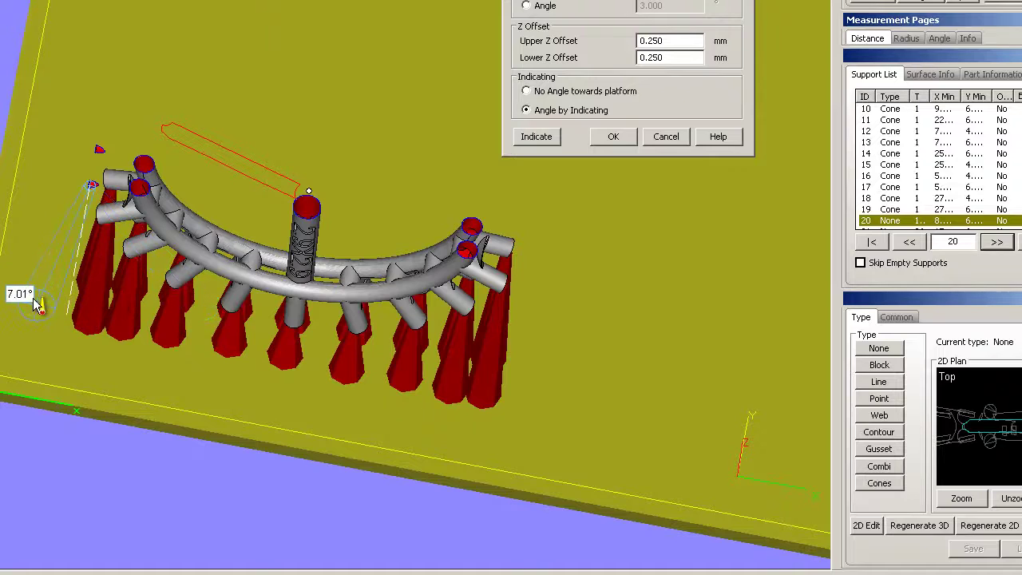
right_click_drag(69, 308, 230, 367)
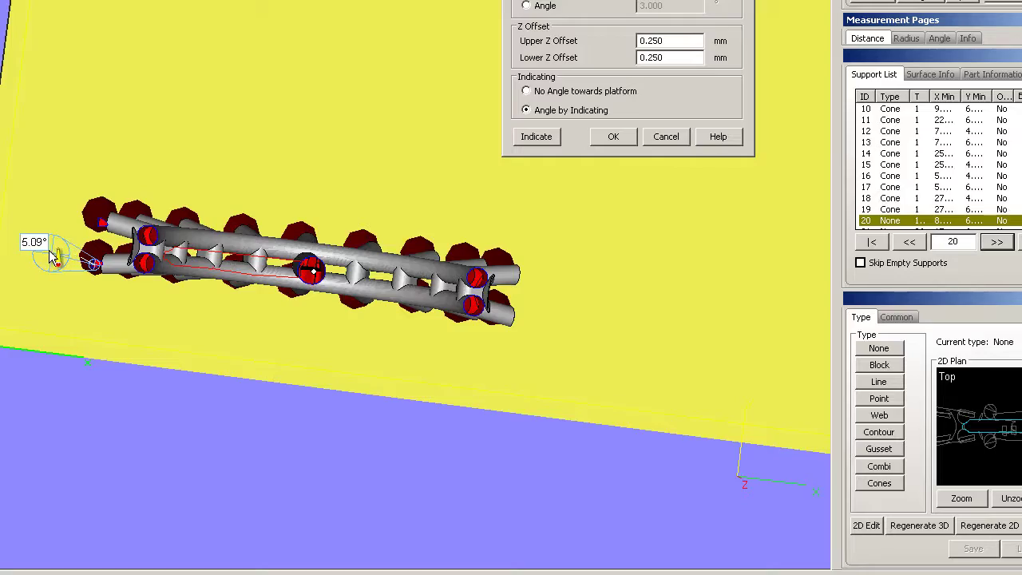
left_click(53, 255)
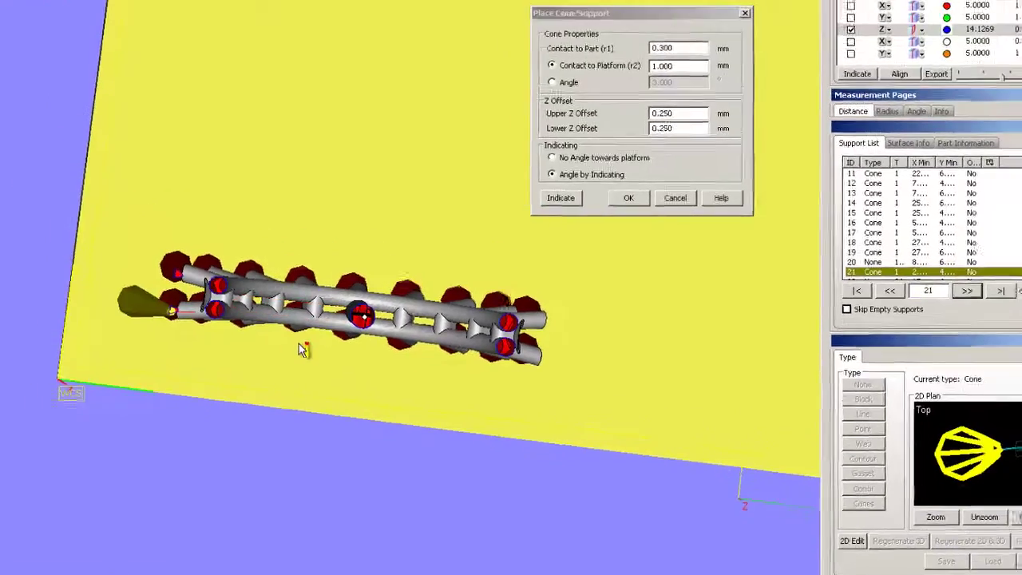
Check the tilted cone's clearance from several sides and set Contact to Platform (r2) to 0.3 mm.
right_click_drag(309, 297, 346, 115)
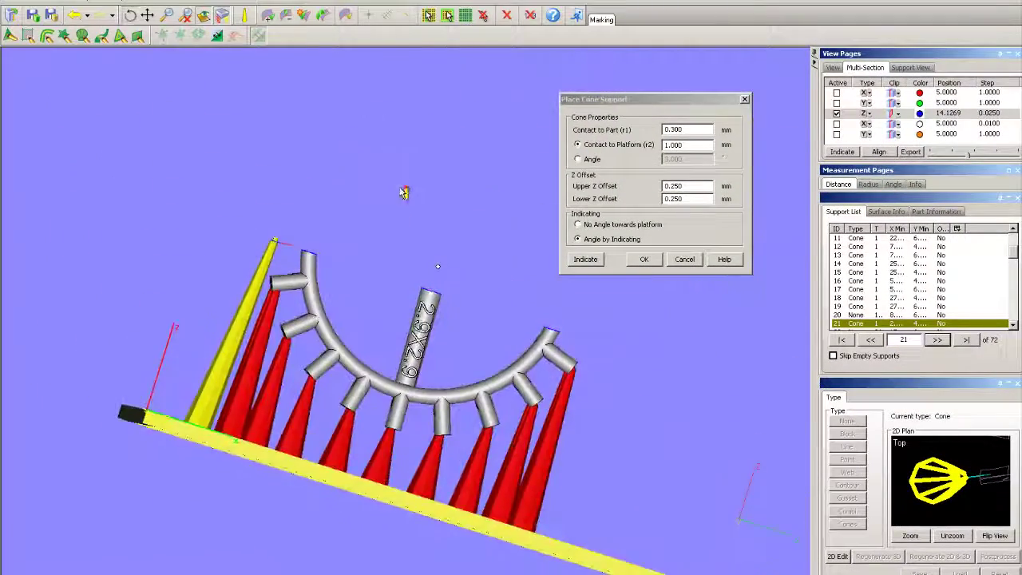
right_click_drag(308, 289, 323, 247)
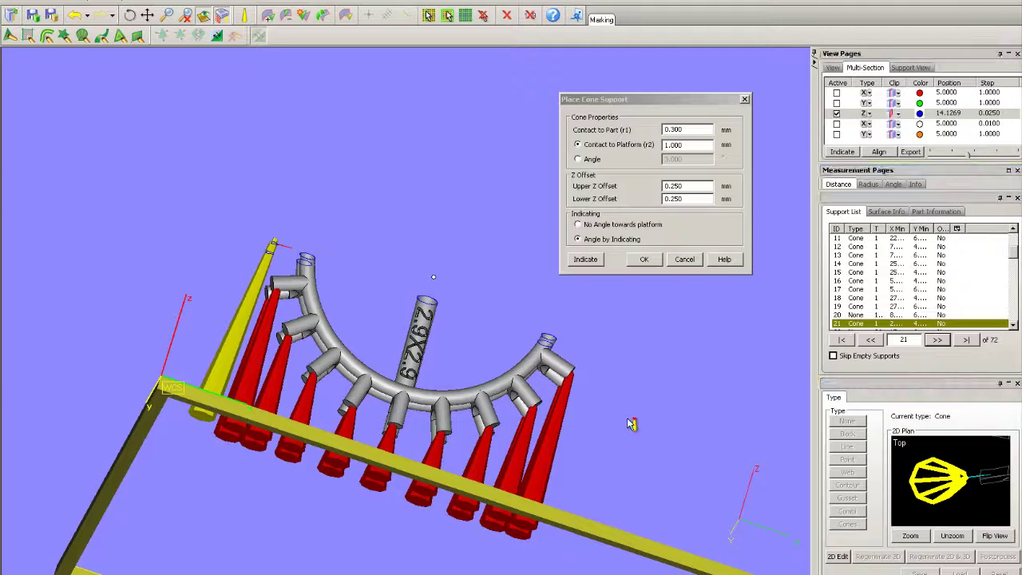
right_click_drag(381, 324, 475, 363)
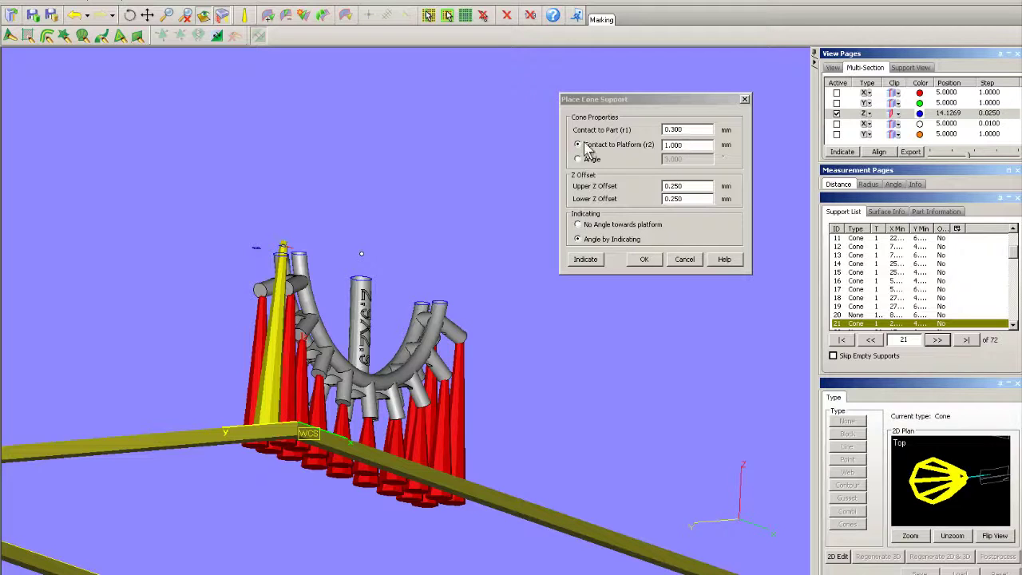
left_click_drag(691, 144, 653, 146)
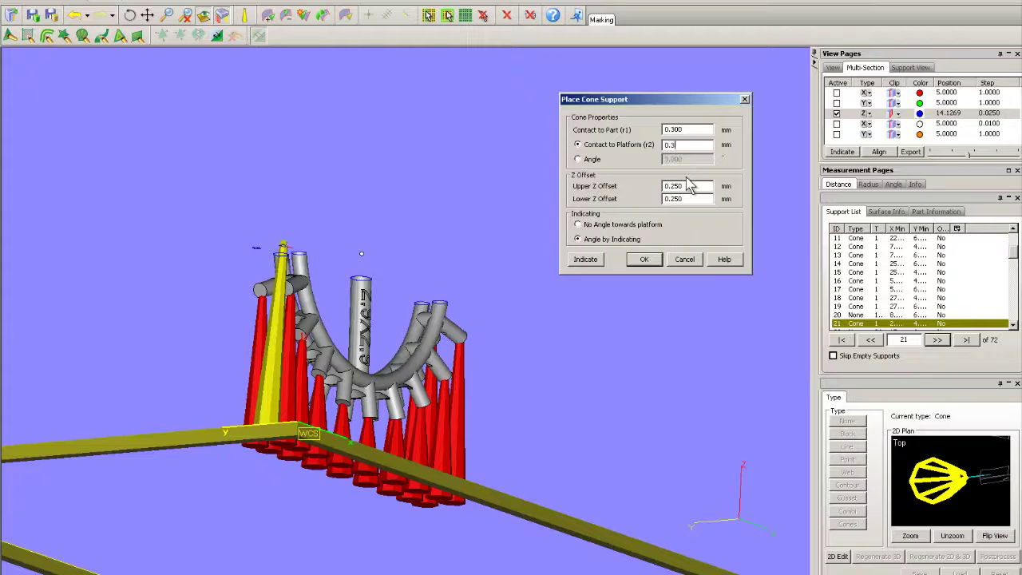
Indicate an angled cone support from the other isolated prong tip down onto the prong directly below it.
right_click_drag(341, 324, 361, 270)
left_click(166, 14)
left_click_drag(251, 229, 353, 301)
right_click_drag(295, 310, 296, 279)
left_click(593, 263)
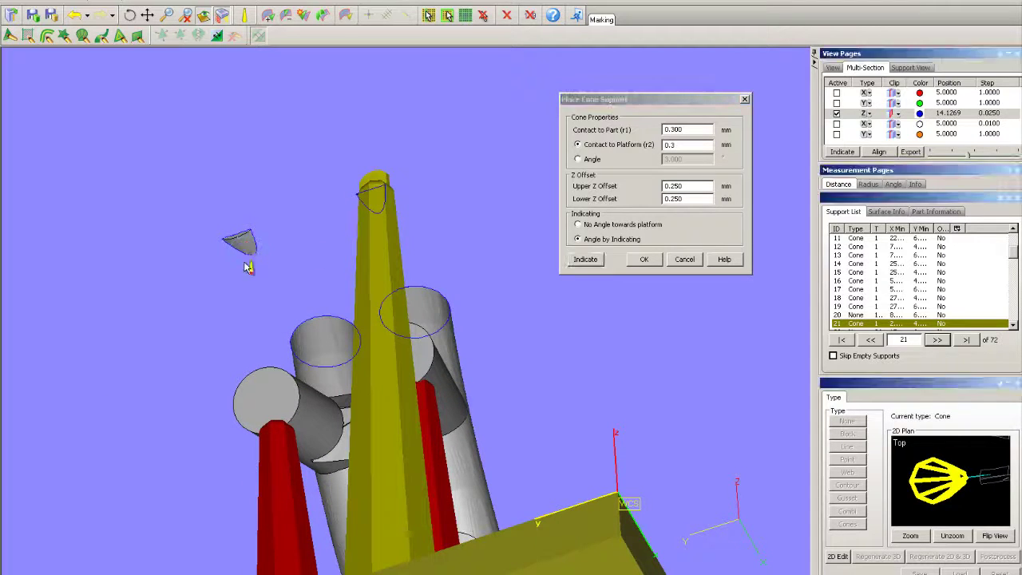
right_click_drag(299, 333, 263, 517)
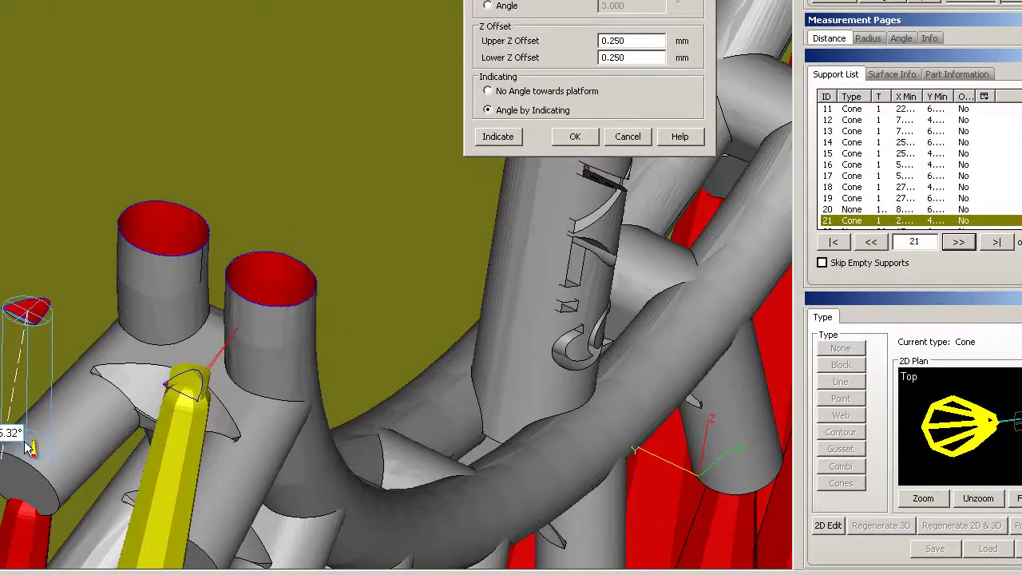
left_click(78, 467)
right_click_drag(75, 400, 74, 313)
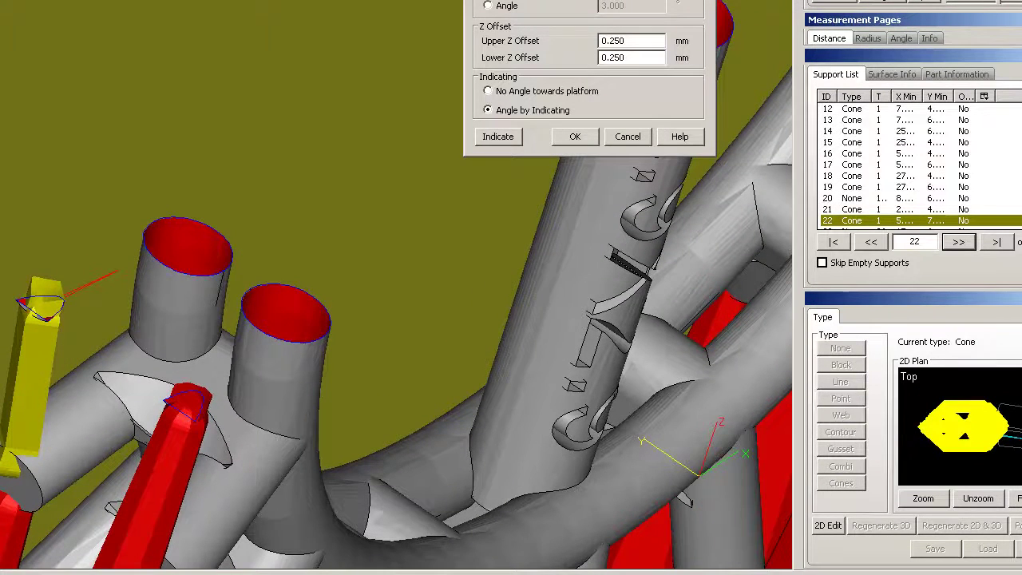
Turn off the Z section and examine up close how the newest support connects the two prongs.
left_click(830, 2)
right_click_drag(50, 374, 35, 198)
right_click_drag(292, 331, 289, 272)
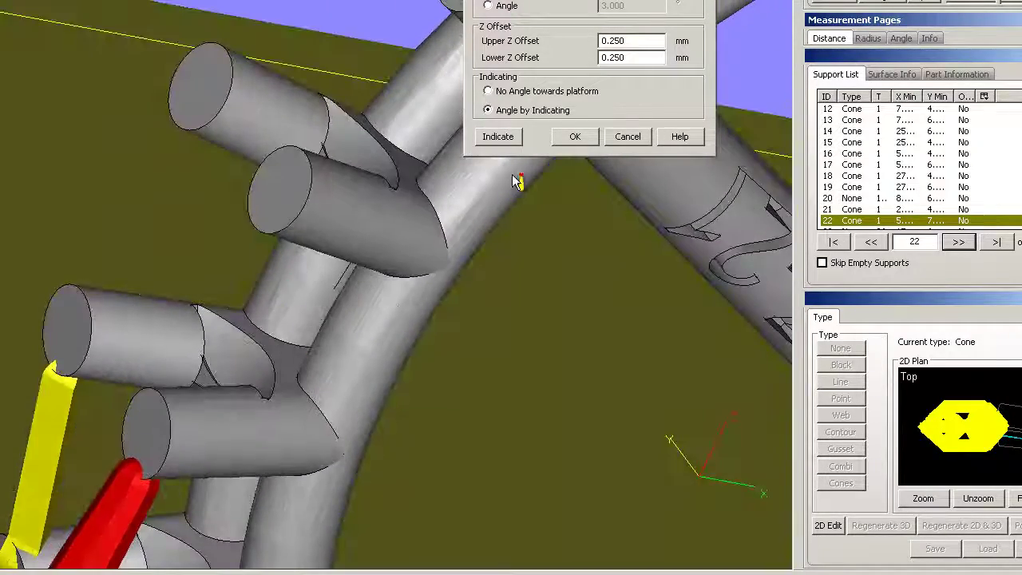
key("F3")
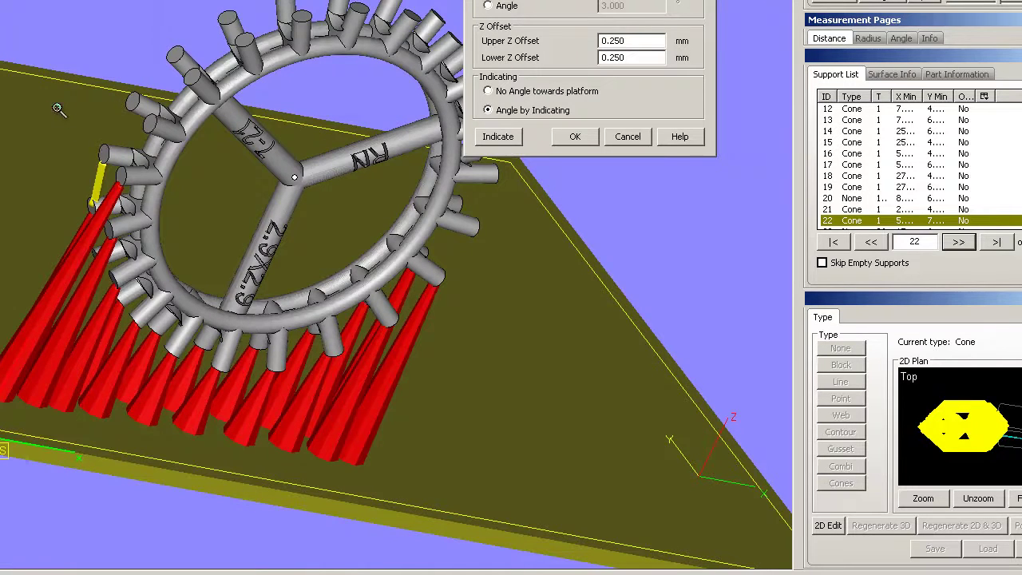
left_click_drag(55, 109, 177, 287)
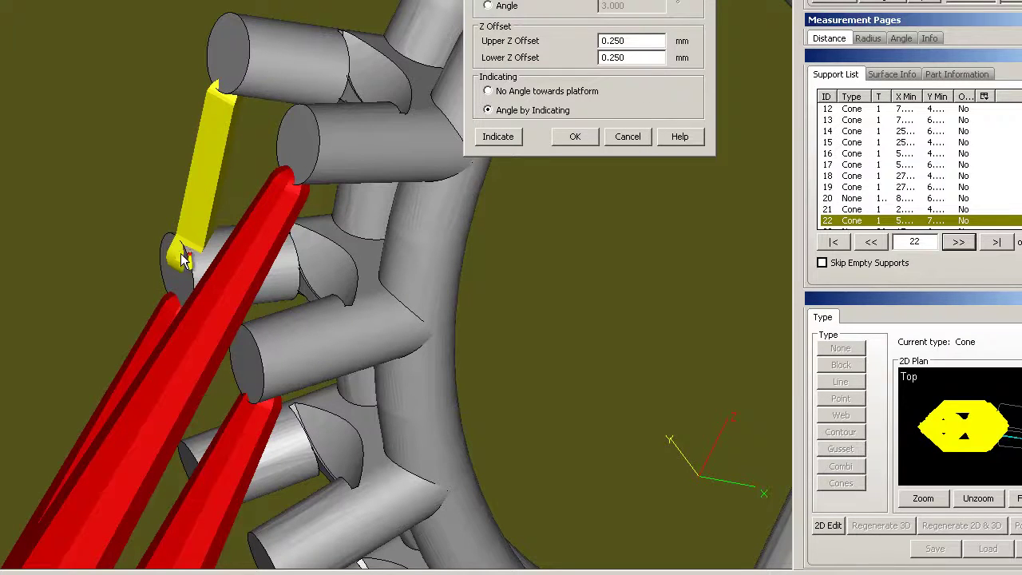
Turn the Z section back on and raise it to 14.9531, cutting through the next pair of unsupported prongs.
right_click_drag(281, 191, 225, 145)
right_click_drag(376, 265, 407, 284)
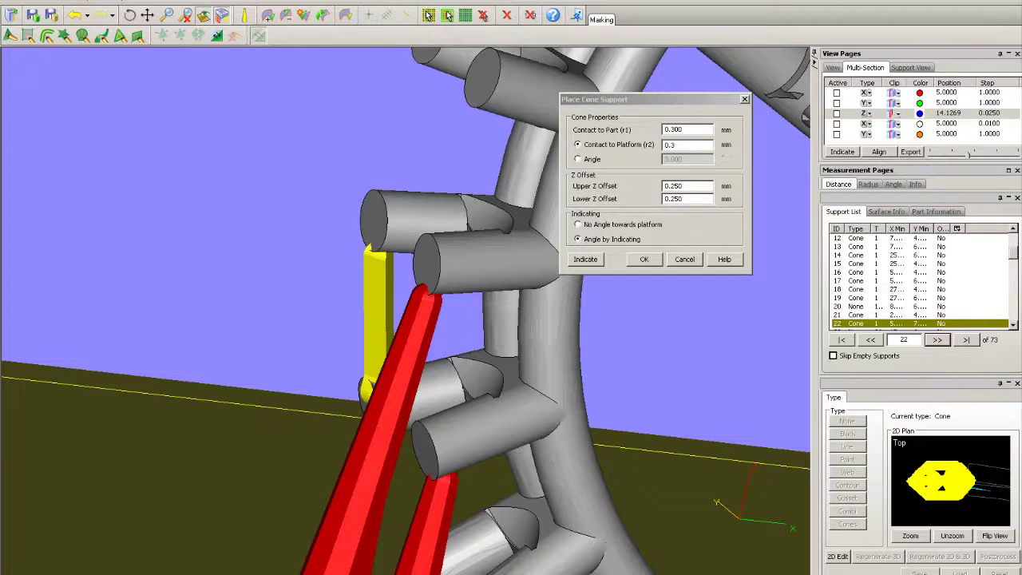
left_click(186, 15)
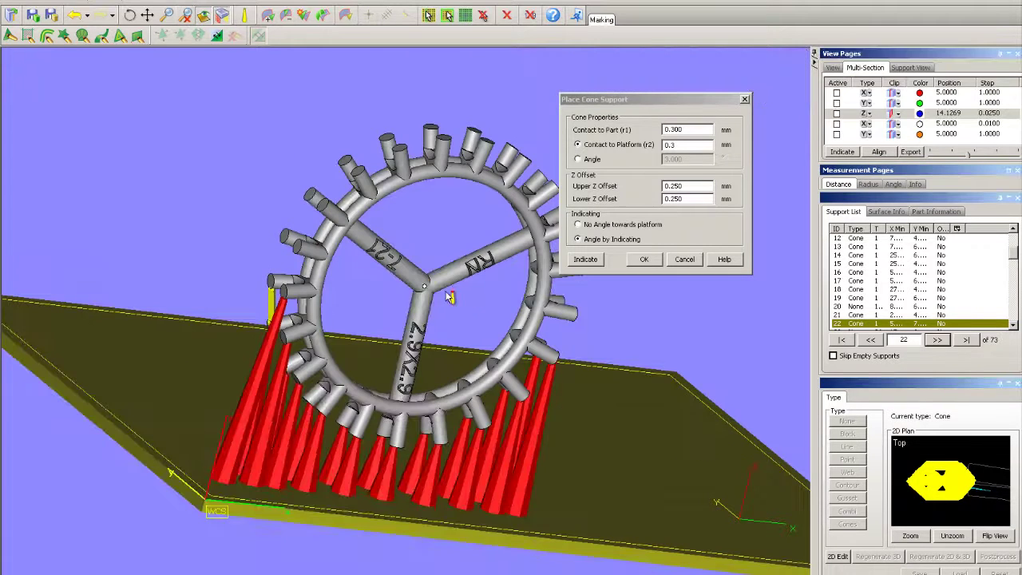
right_click_drag(462, 297, 427, 251)
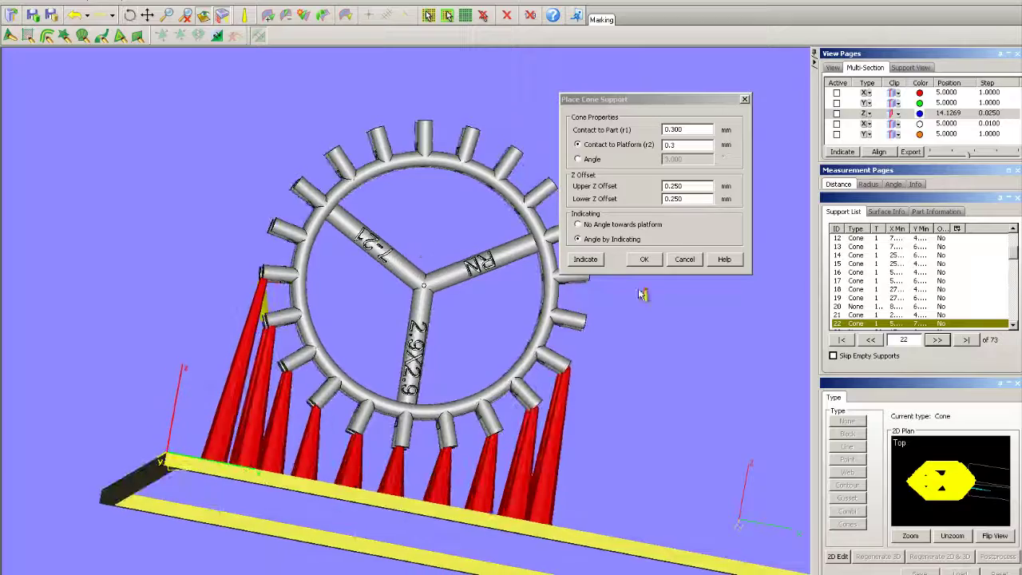
left_click(836, 113)
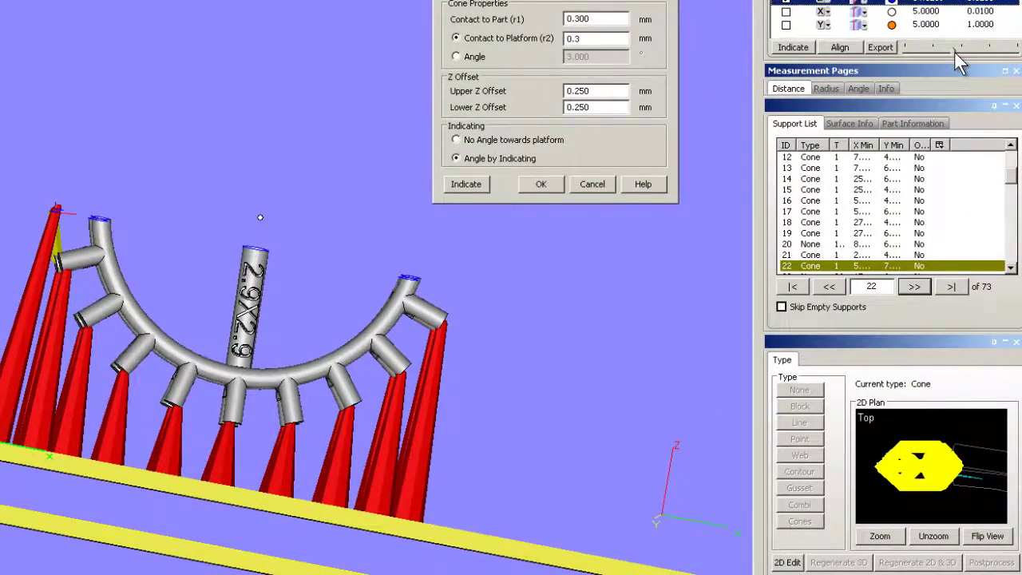
left_click_drag(957, 72, 958, 52)
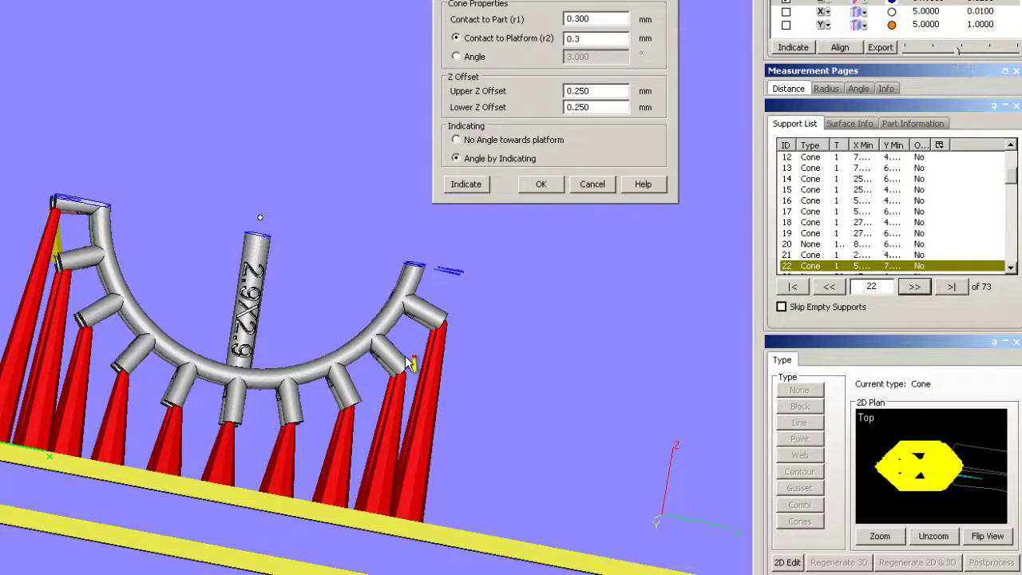
Indicate an angled cone support from one newly isolated prong tip down onto the prong directly below it.
right_click_drag(344, 303, 328, 245)
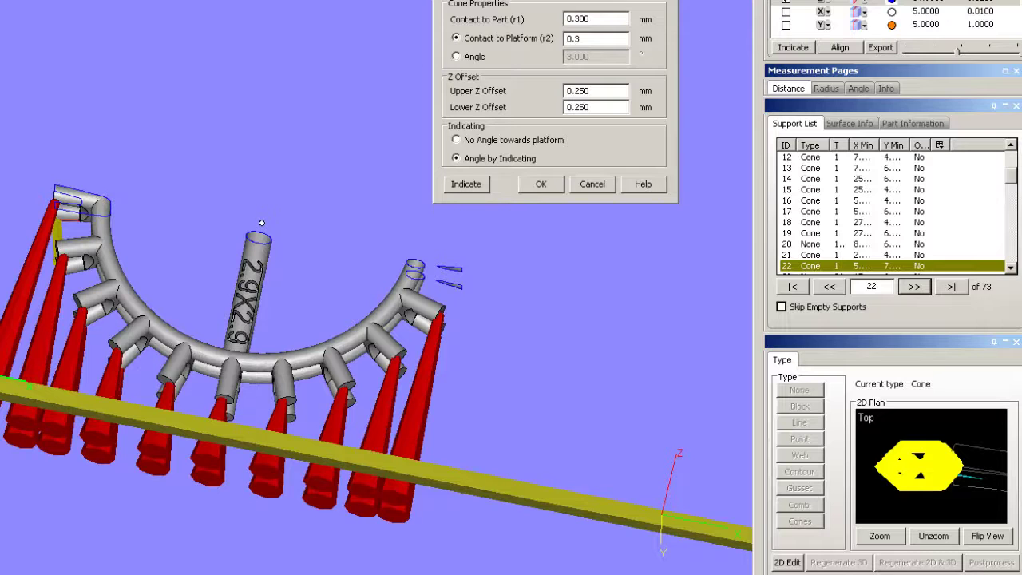
scroll(479, 335, "up", 5)
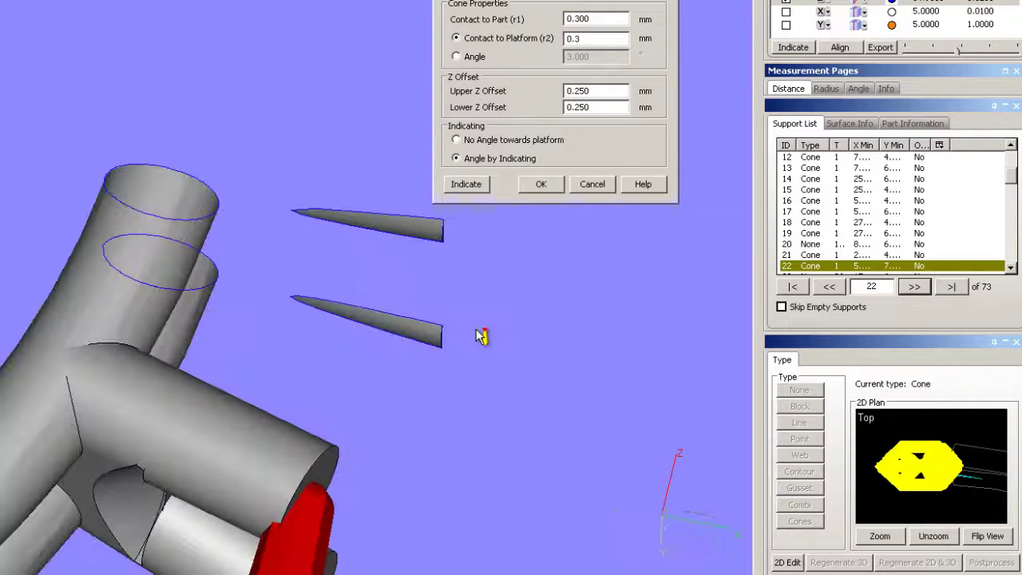
right_click_drag(295, 383, 295, 376)
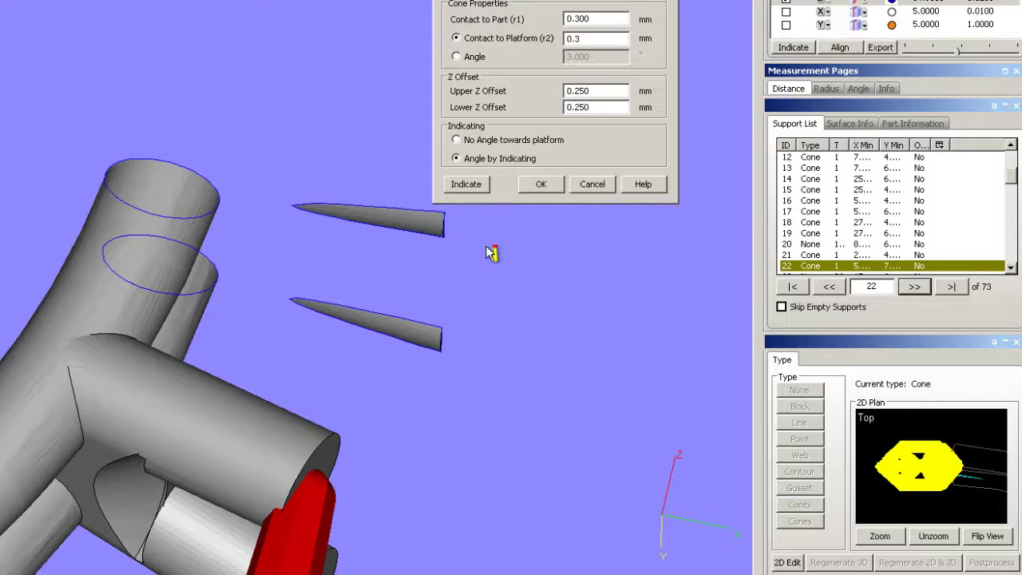
right_click_drag(434, 228, 155, 506)
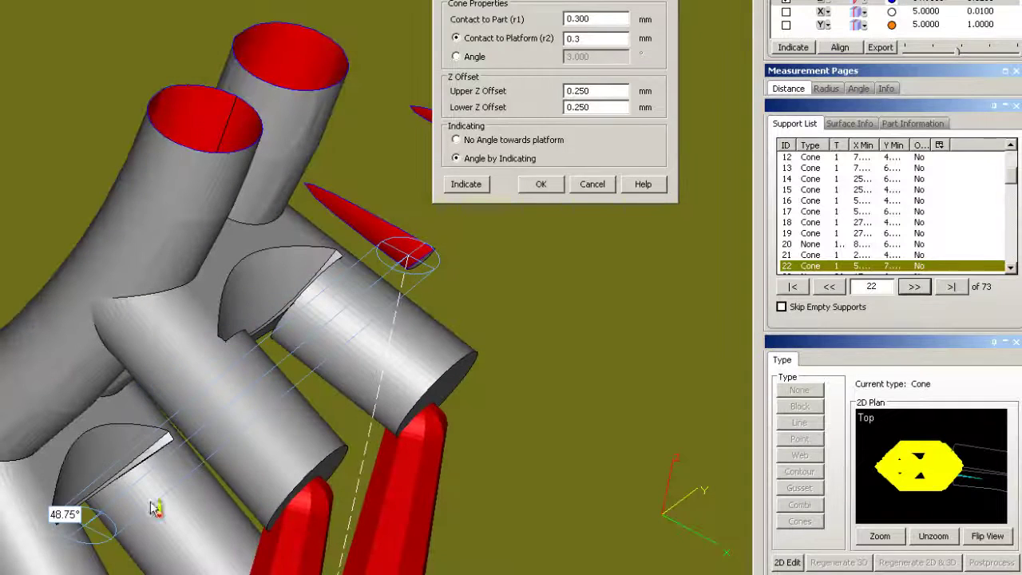
left_click(309, 432)
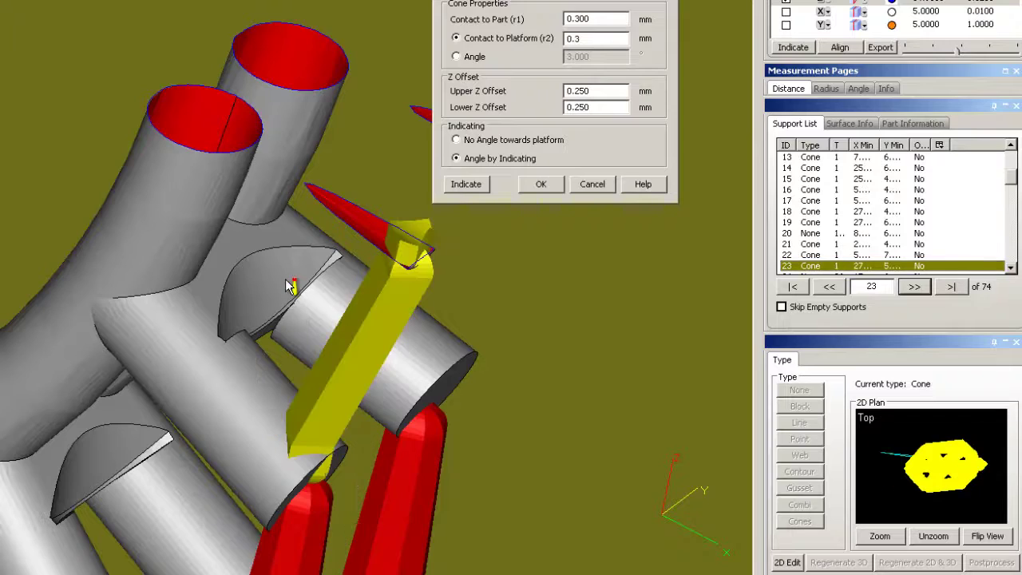
Place a matching prong-to-prong cone from the neighbouring isolated tip, angled at about 11.29°.
right_click_drag(296, 258, 130, 75)
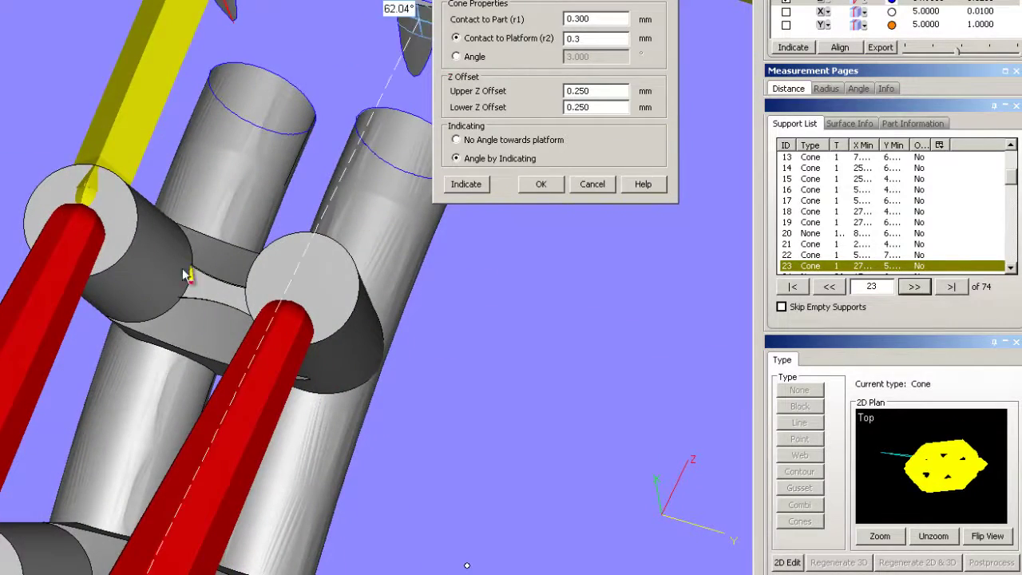
right_click_drag(183, 275, 165, 471)
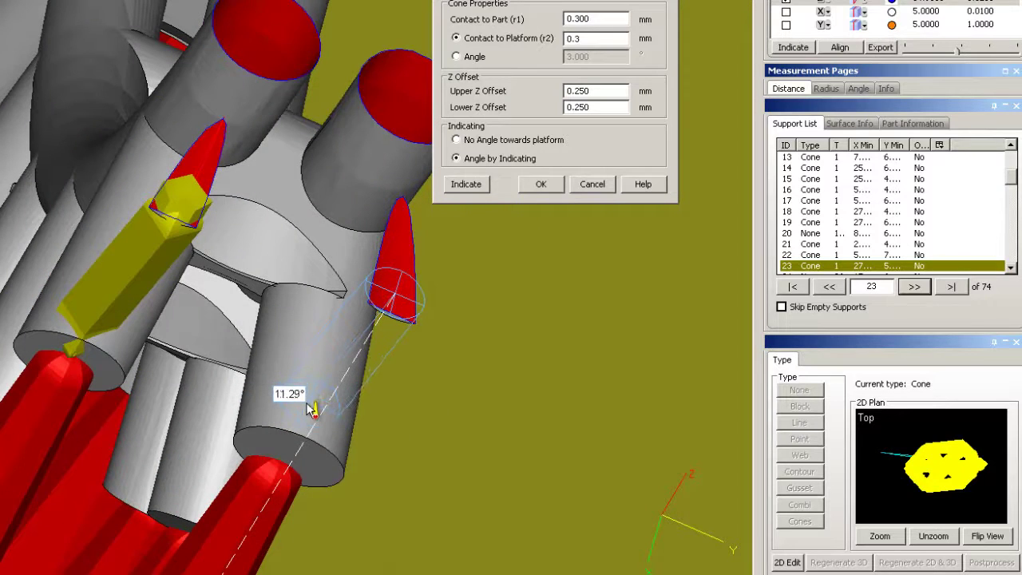
left_click(306, 405)
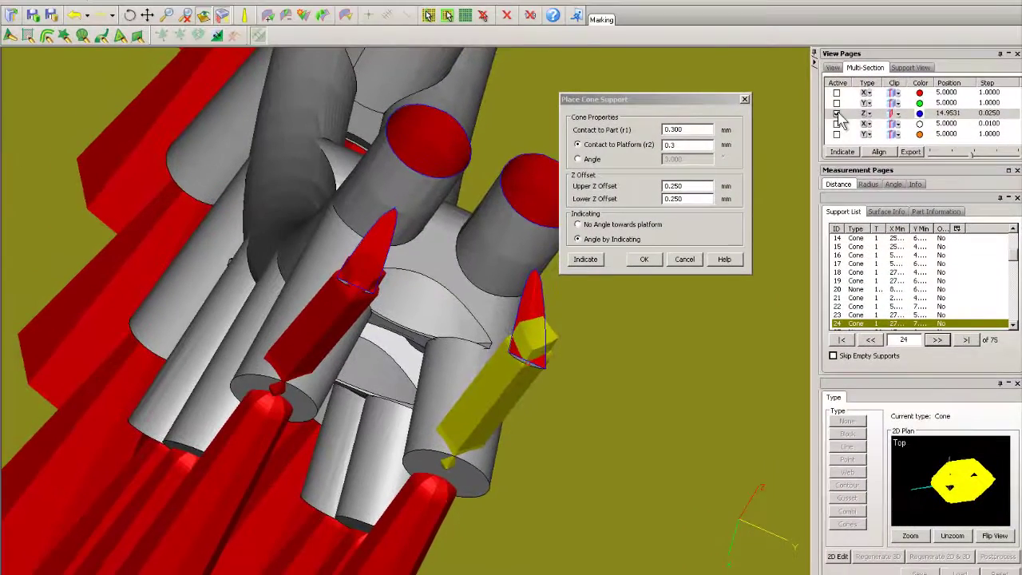
Turn off the Z section, end cone placement and inspect the whole supported band from the front.
left_click(837, 114)
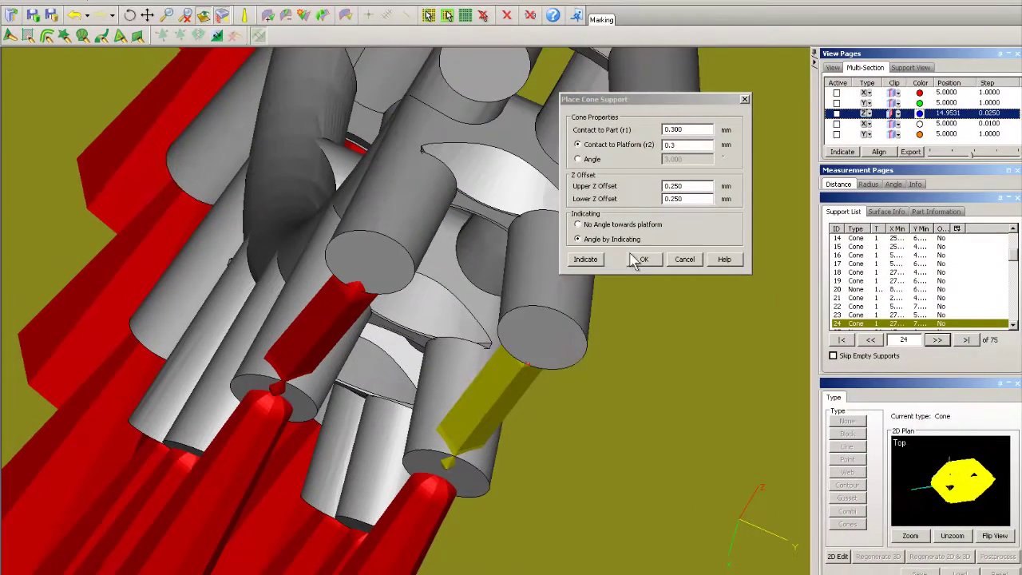
left_click(185, 17)
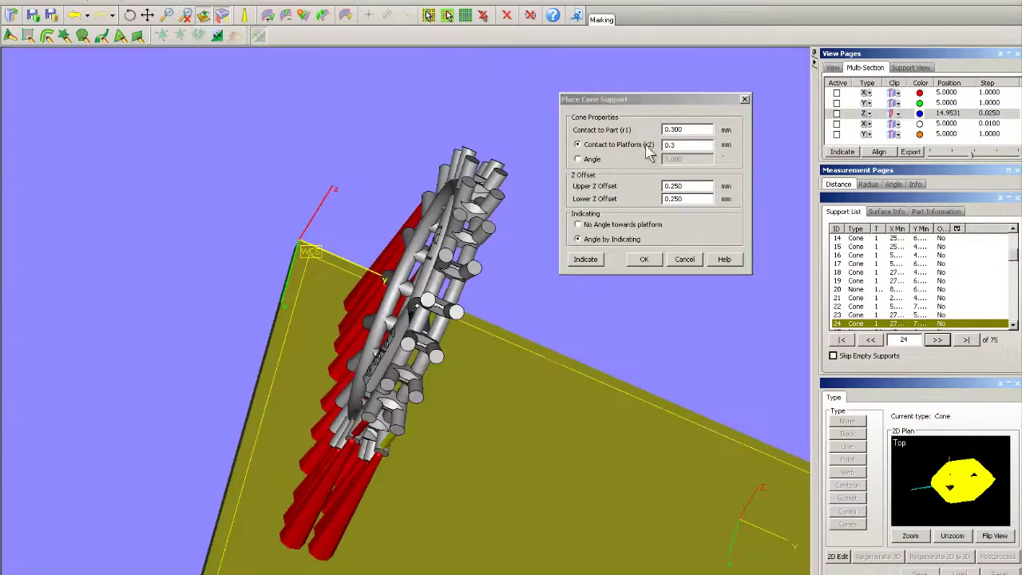
left_click(832, 68)
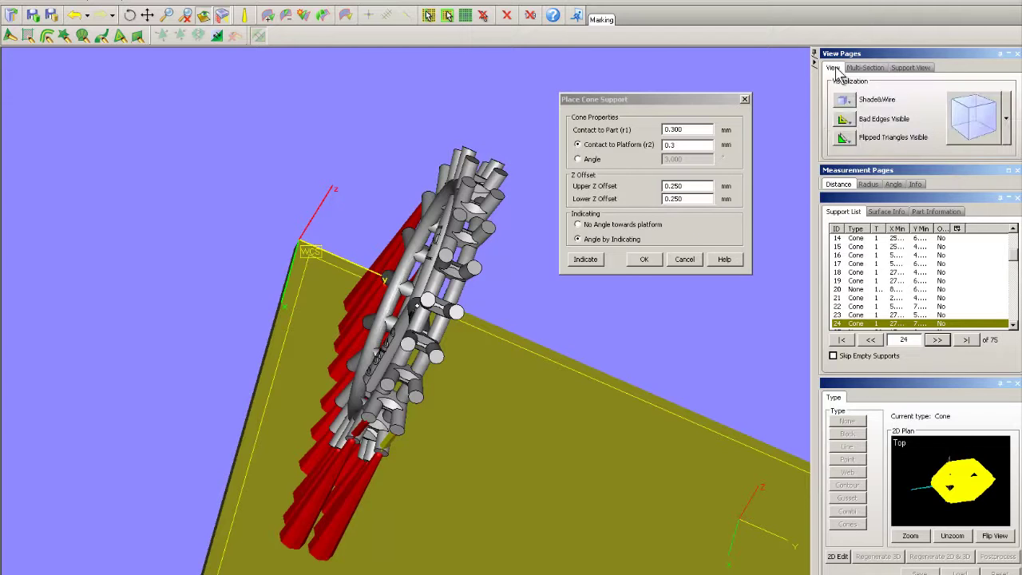
left_click(973, 130)
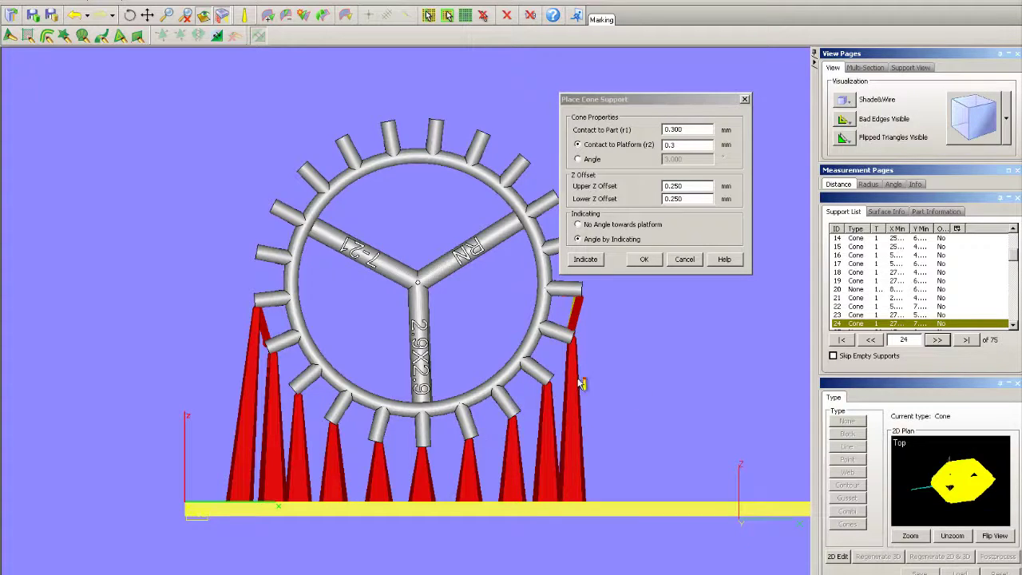
left_click(646, 266)
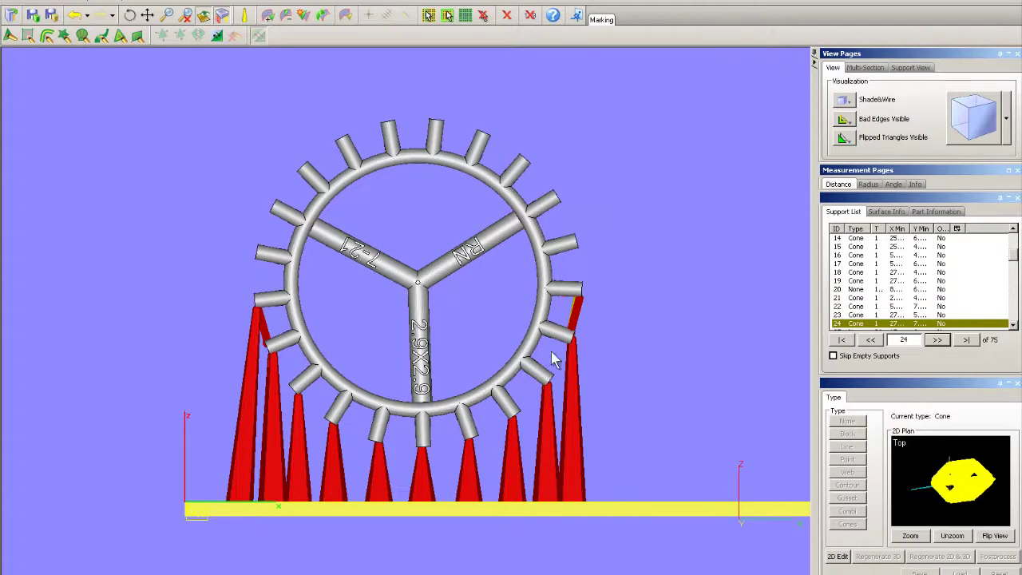
right_click_drag(413, 349, 403, 380)
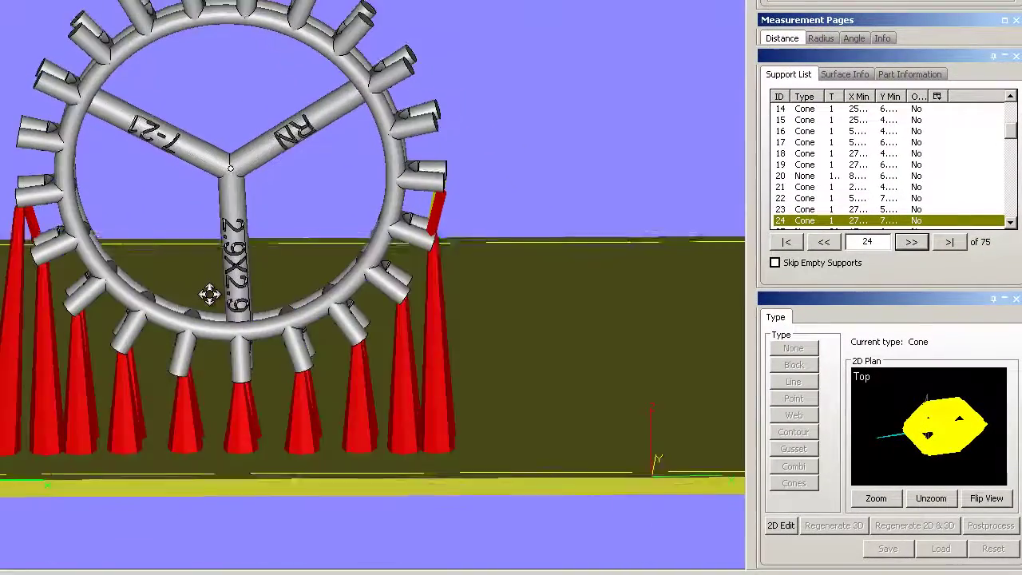
right_click_drag(209, 294, 256, 190)
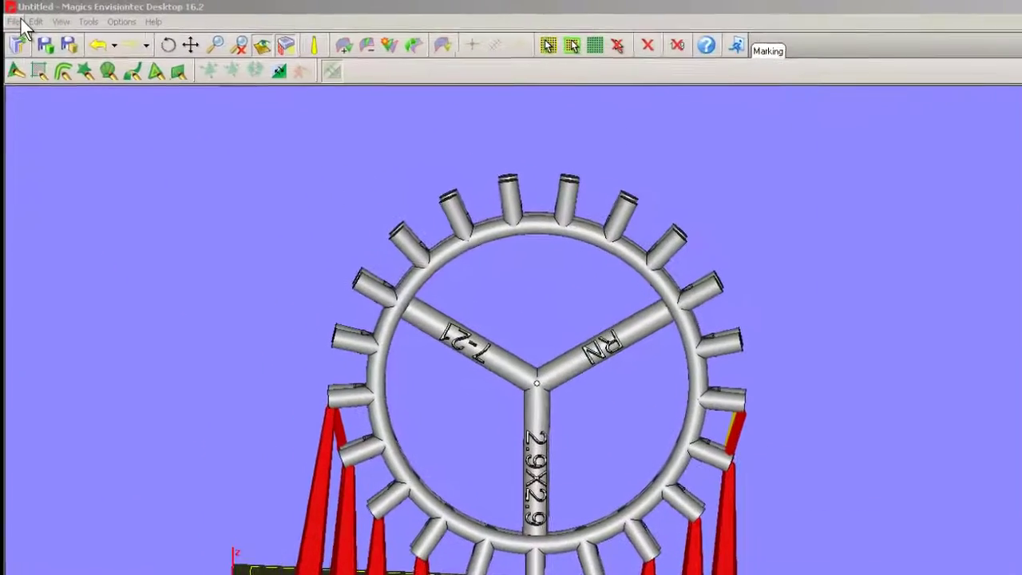
Review the STL, slice file and solid support options for exporting the supports, without exporting.
left_click(14, 21)
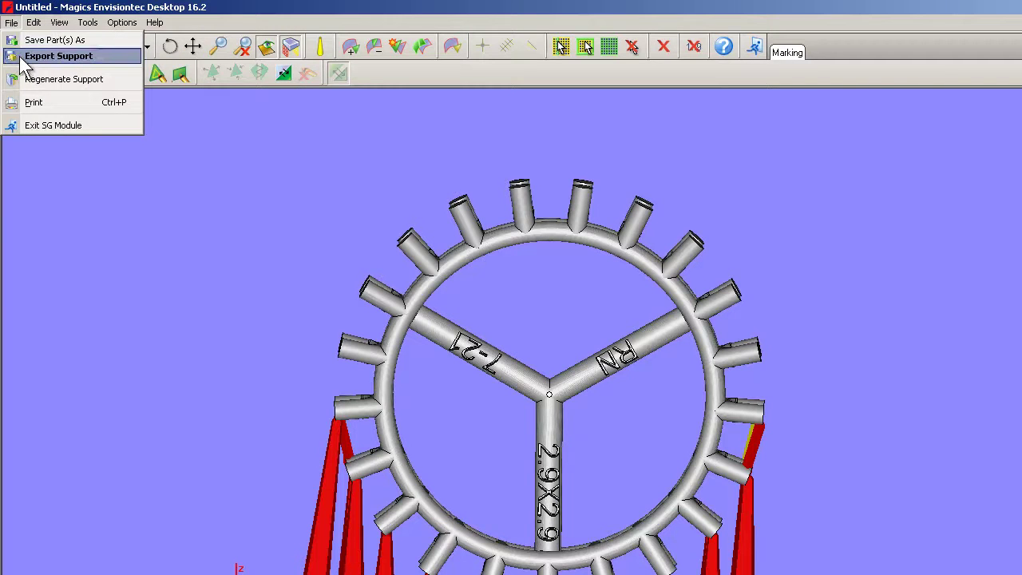
left_click(48, 55)
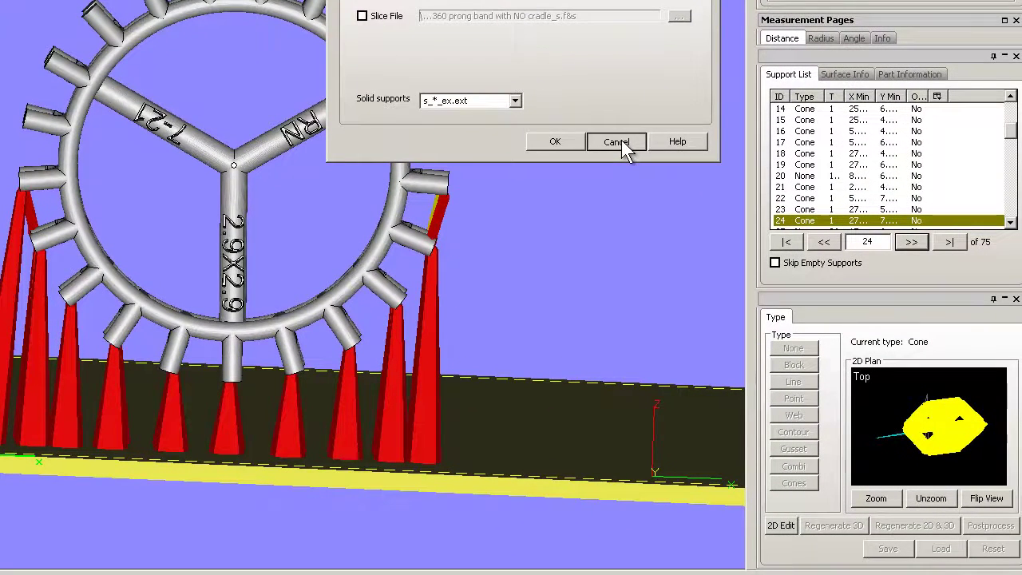
left_click(619, 141)
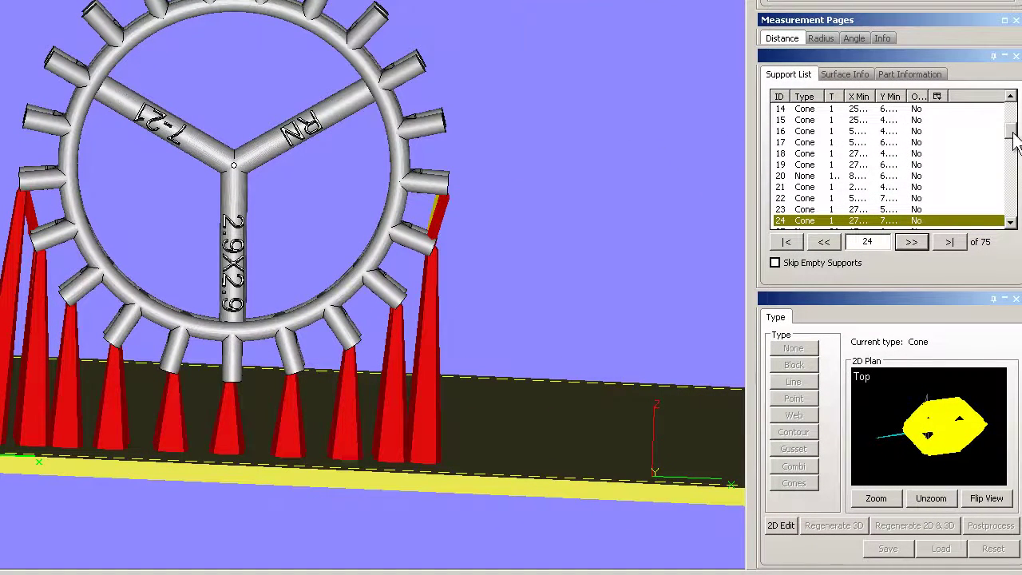
Try Line-type supports on surface 1, the upper inner face of the band.
left_click_drag(1007, 129, 1010, 104)
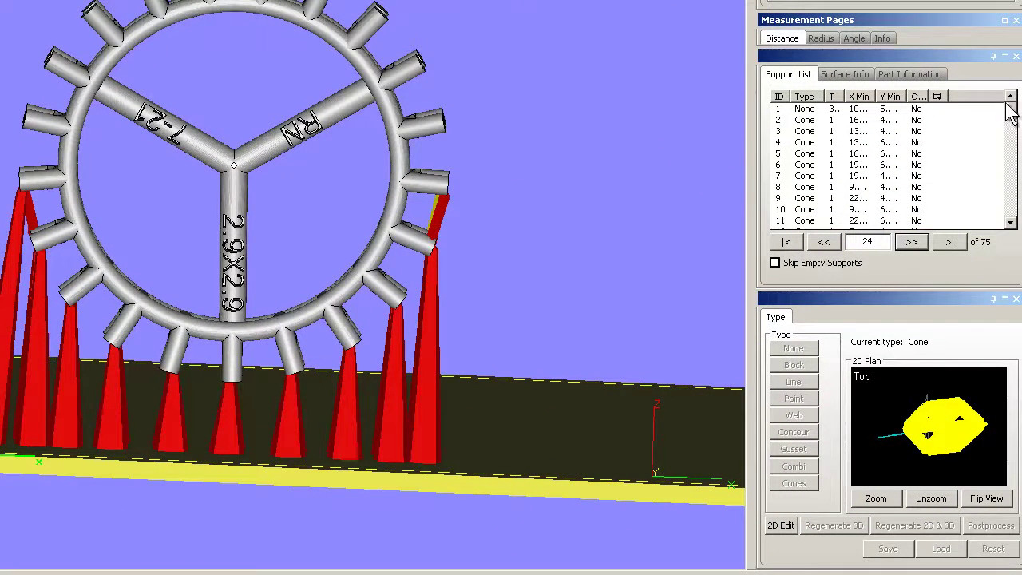
left_click(804, 108)
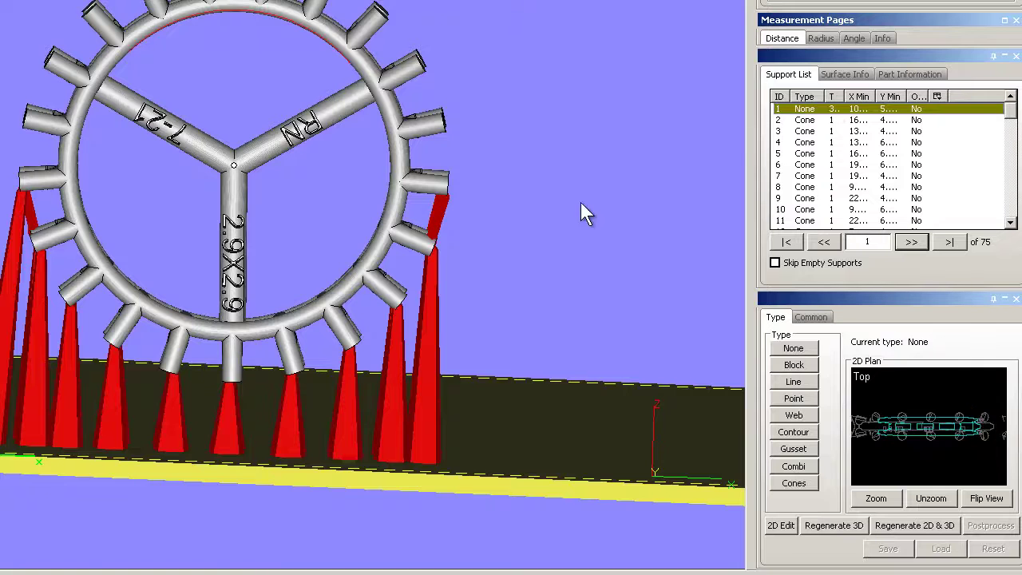
left_click(793, 382)
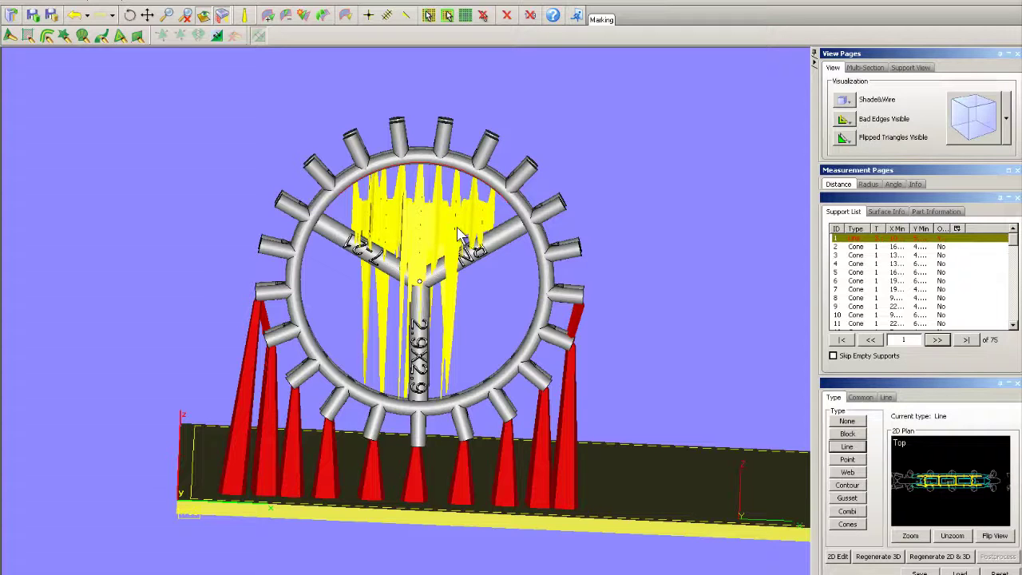
Review the support export options with the line support in place, without exporting, and return surface 1's support type to None.
left_click(11, 14)
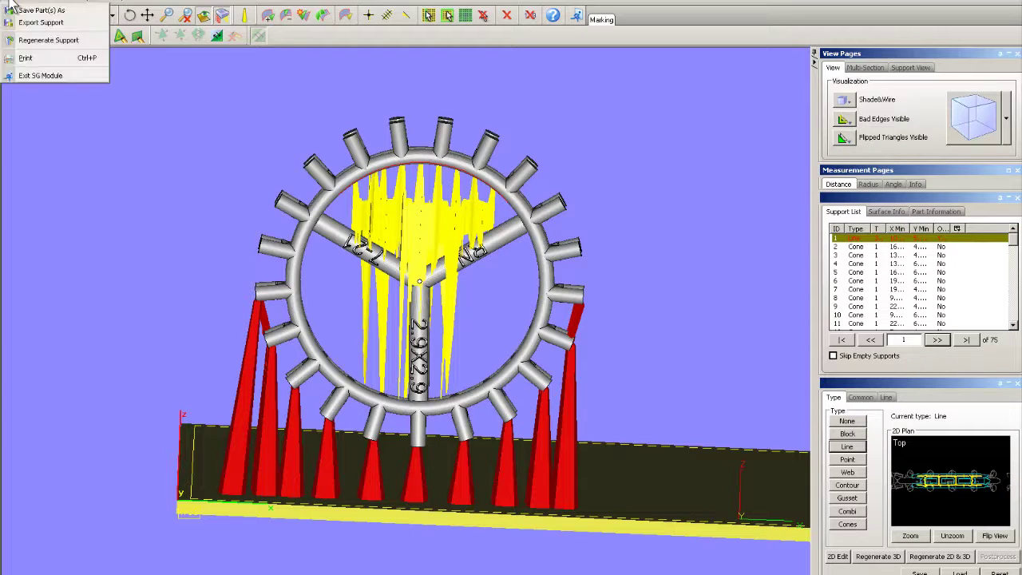
left_click(32, 22)
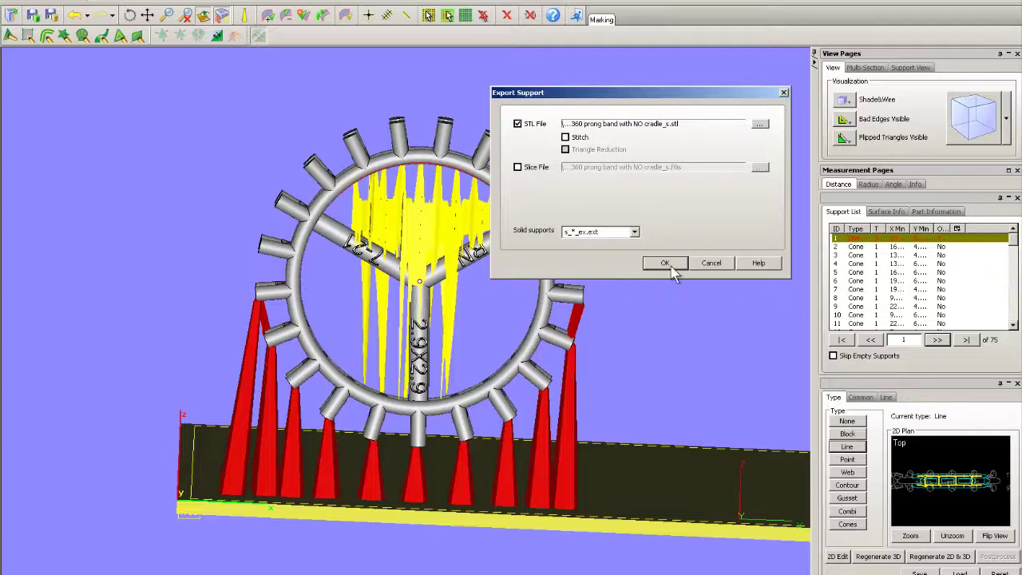
left_click(711, 264)
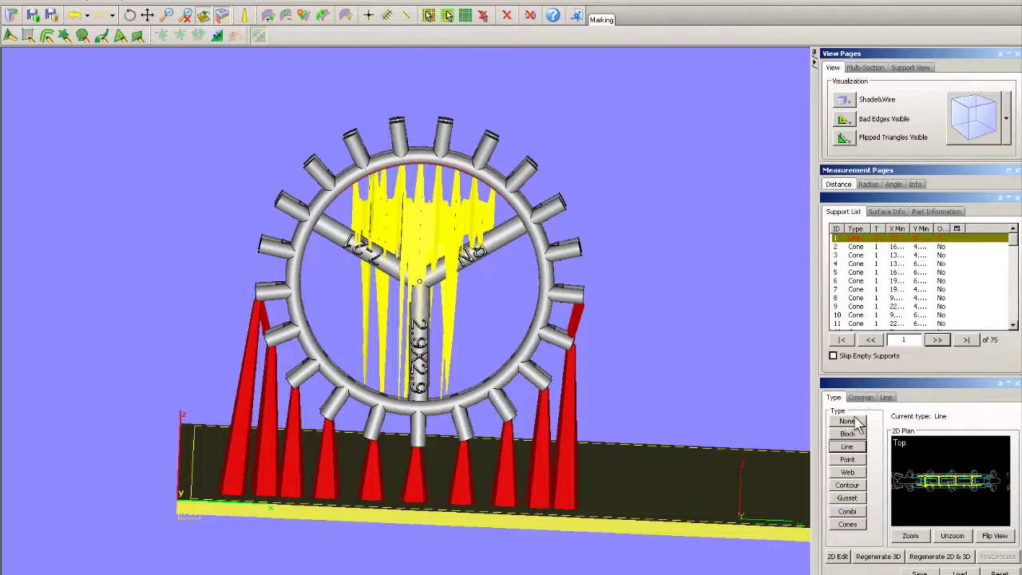
left_click(847, 420)
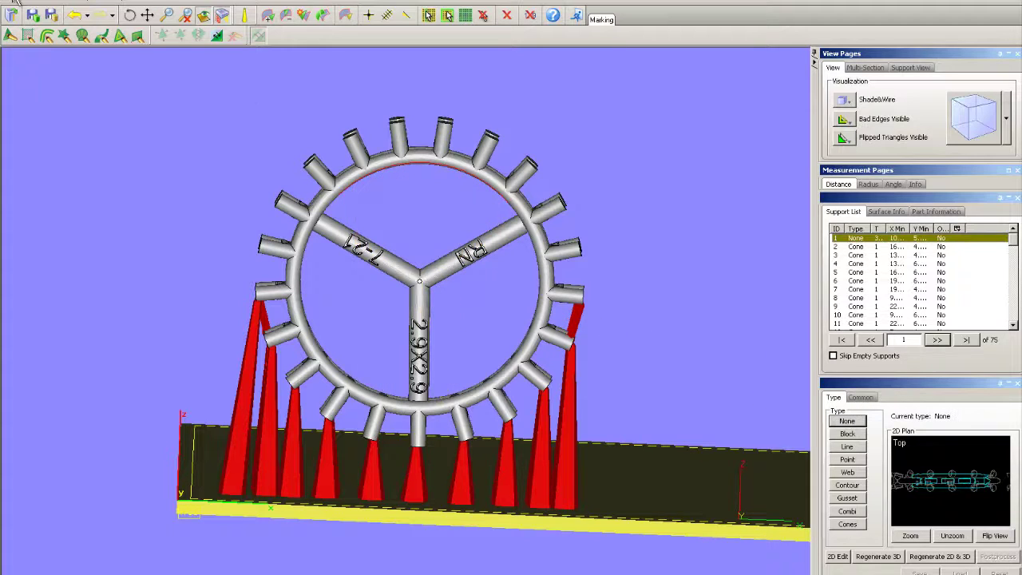
Exit the support generation module without saving the supports to disk.
left_click(11, 15)
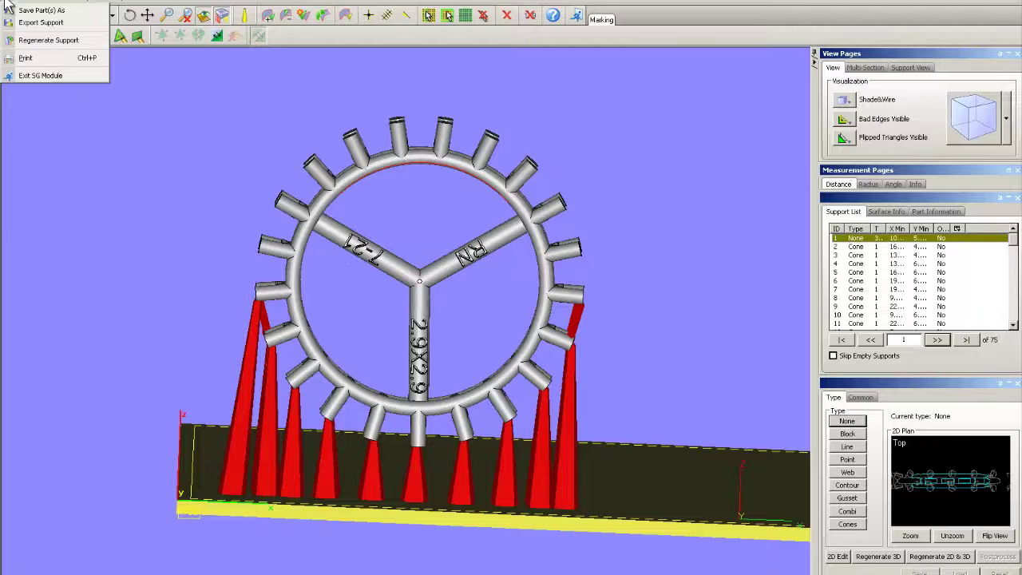
left_click(32, 76)
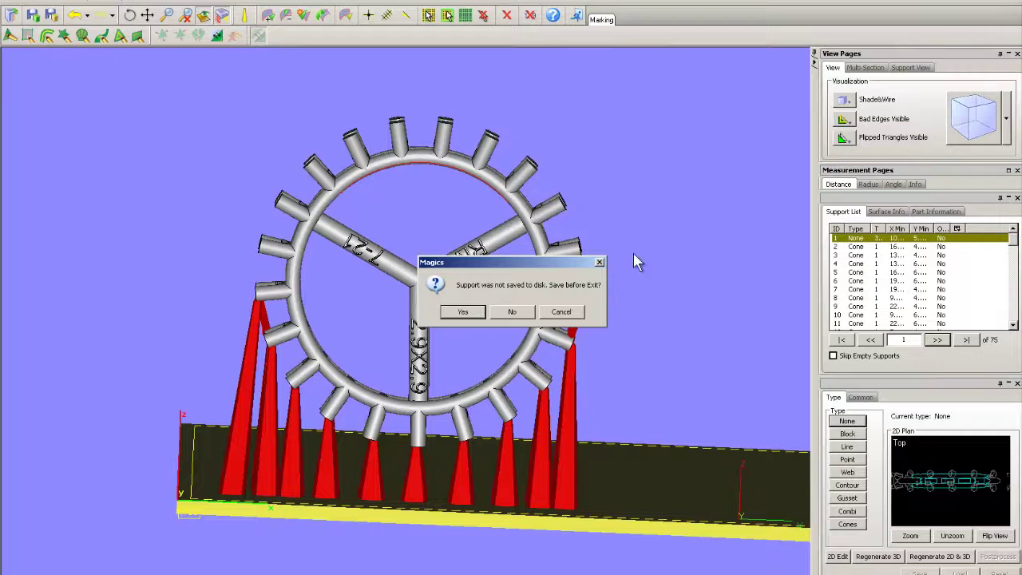
left_click(515, 312)
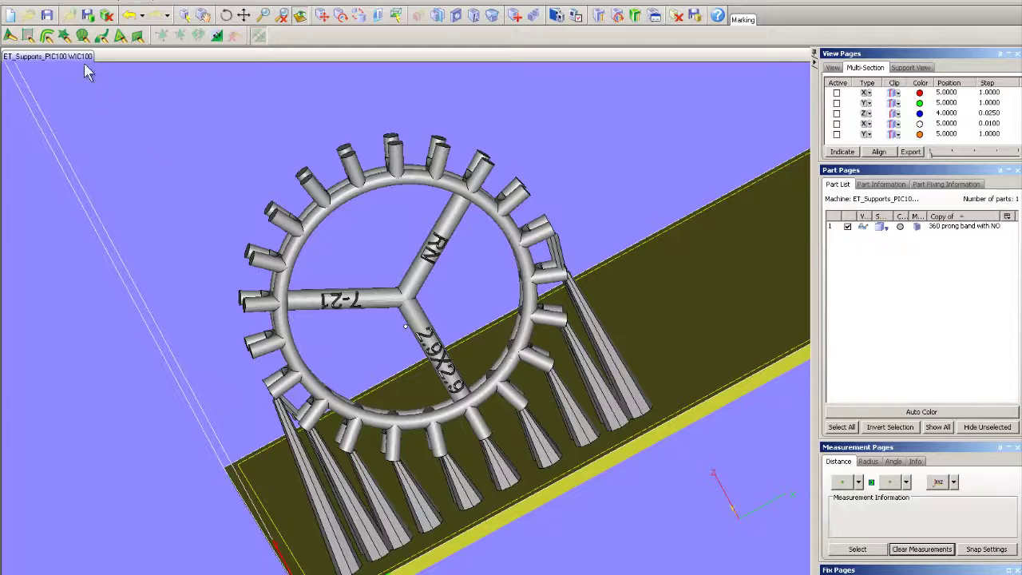
Save the supported part as the STL file "360 prong band with NO cradle" in the 360 Prong Bands folder, replacing the existing file.
left_click(13, 8)
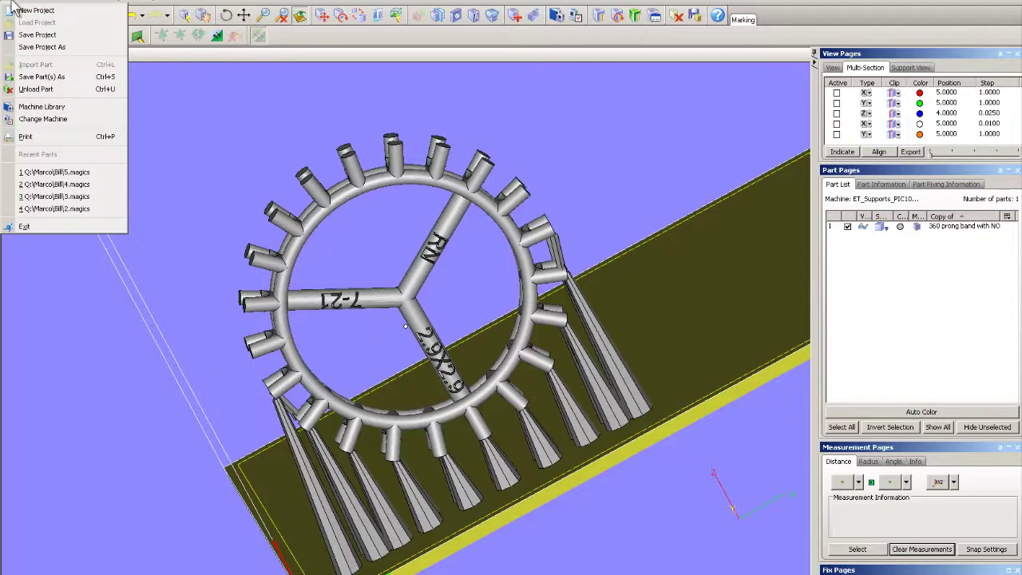
left_click(48, 77)
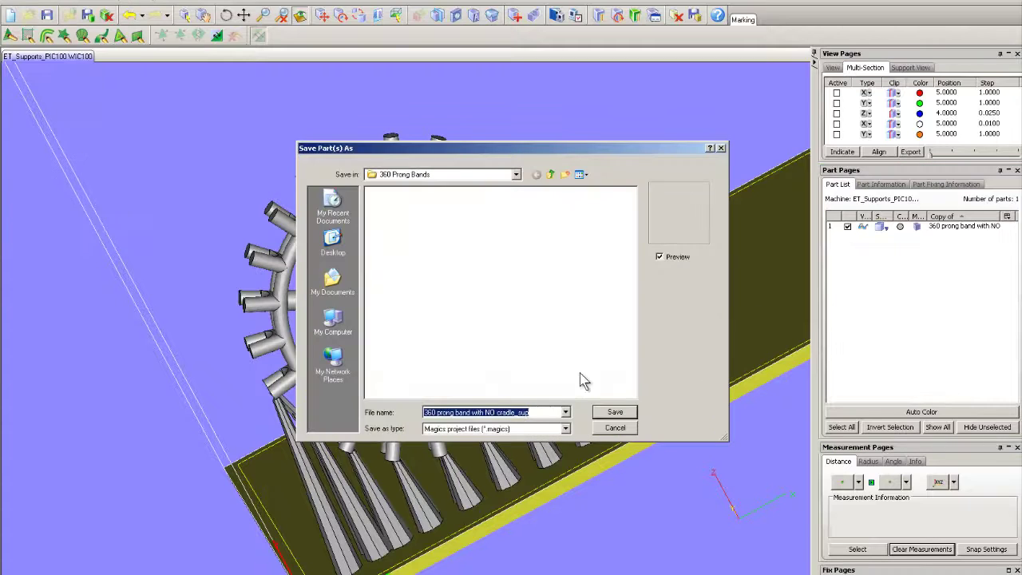
left_click(565, 428)
left_click(552, 448)
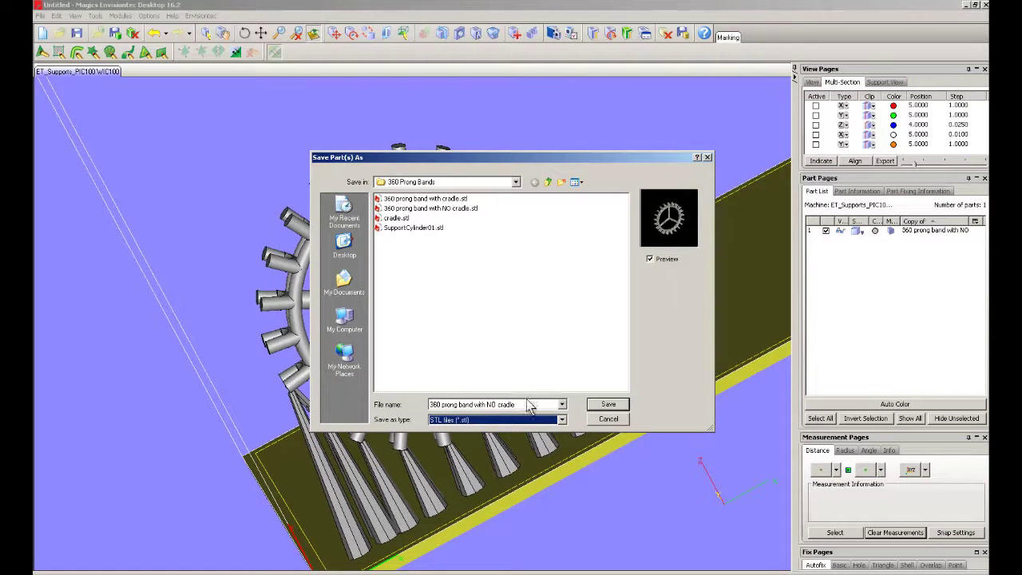
left_click(608, 405)
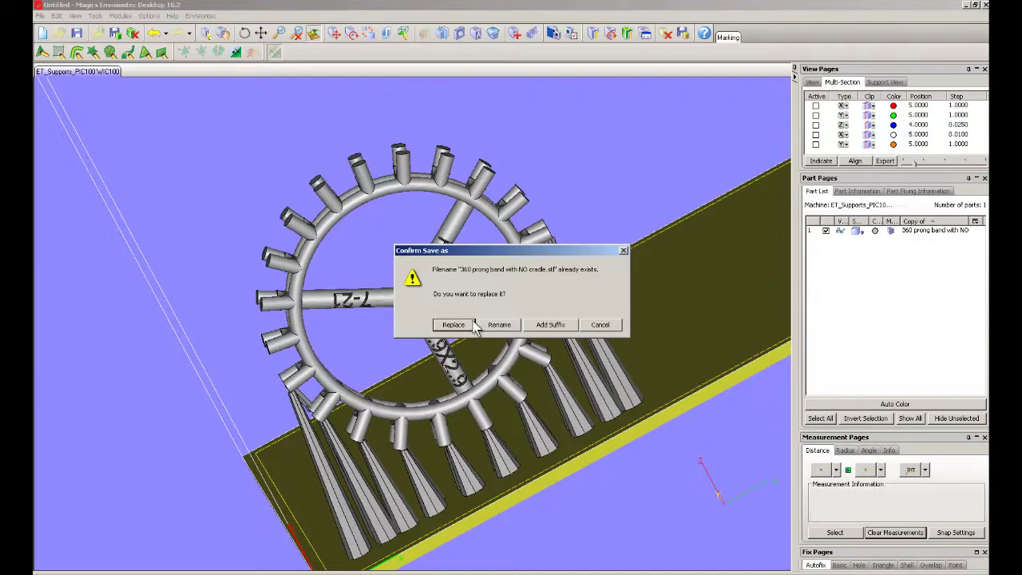
left_click(454, 324)
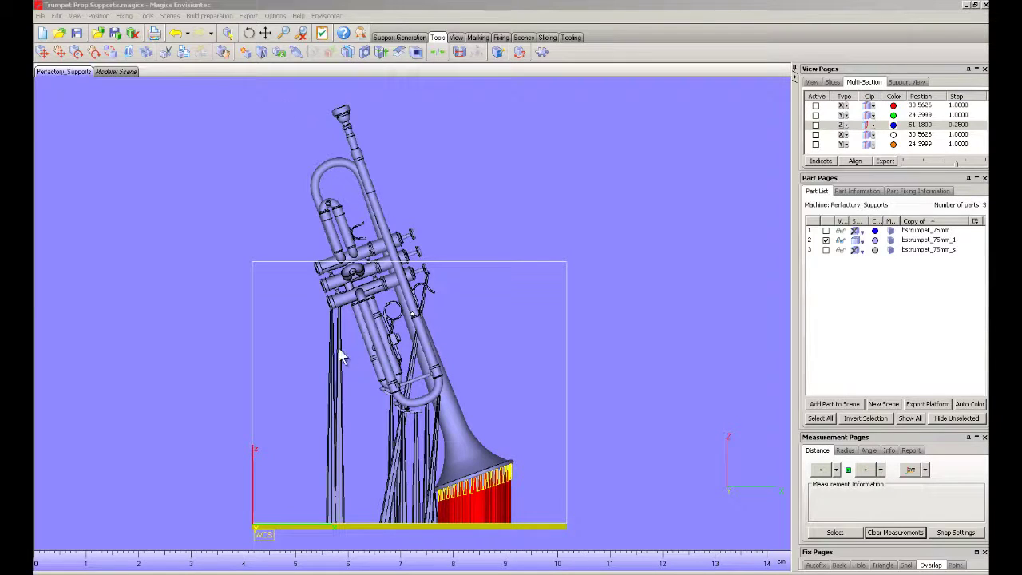
Activate the clipped Z section at 51.1800 on the trumpet bstrumpet_75mm_1, viewed squarely from the side, and focus on the valve buttons.
right_click_drag(454, 318, 474, 280)
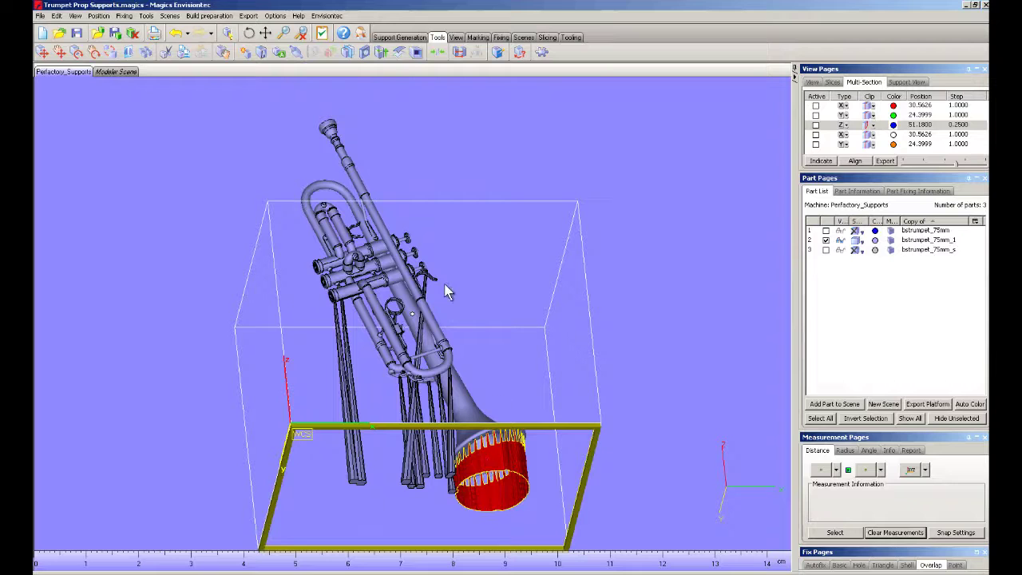
right_click_drag(440, 285, 355, 274)
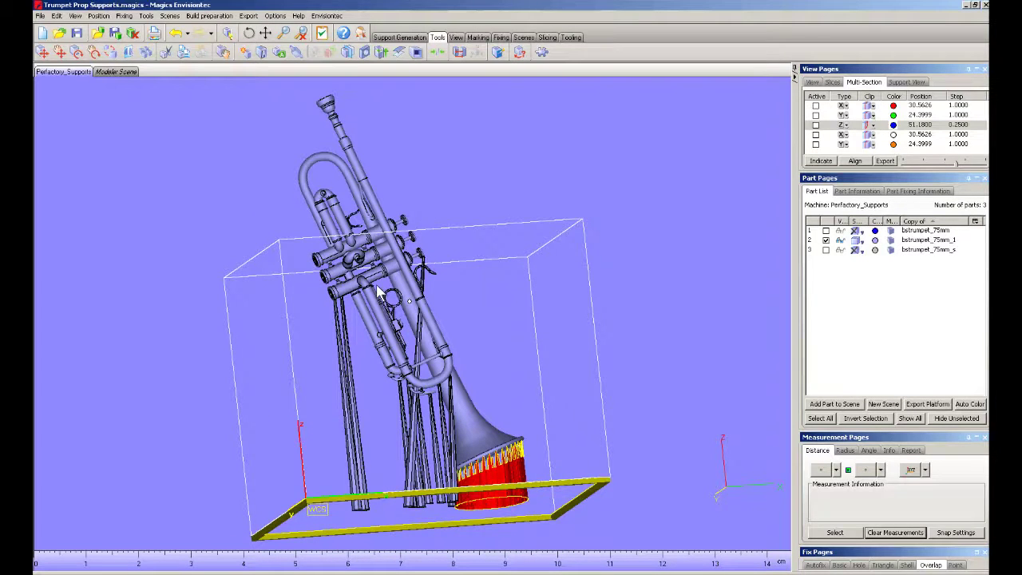
left_click(814, 83)
left_click(924, 149)
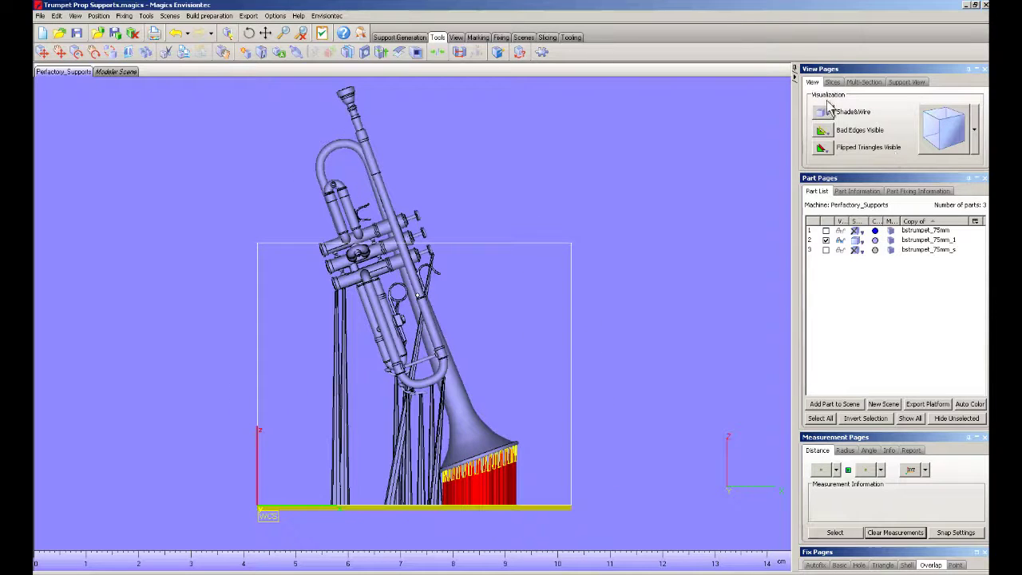
left_click(863, 83)
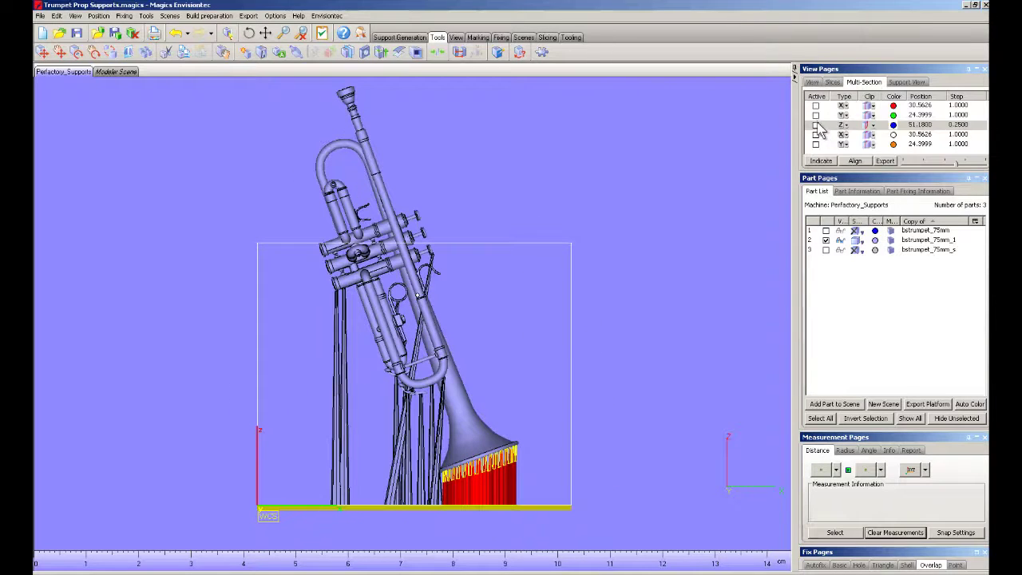
left_click(815, 125)
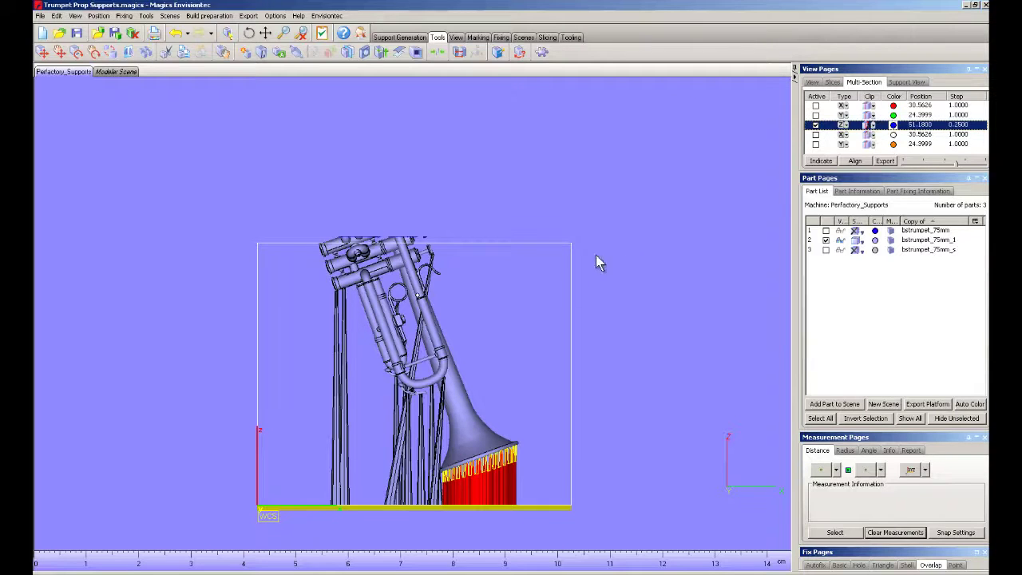
left_click(297, 33)
left_click_drag(402, 222, 470, 273)
right_click_drag(382, 308, 380, 268)
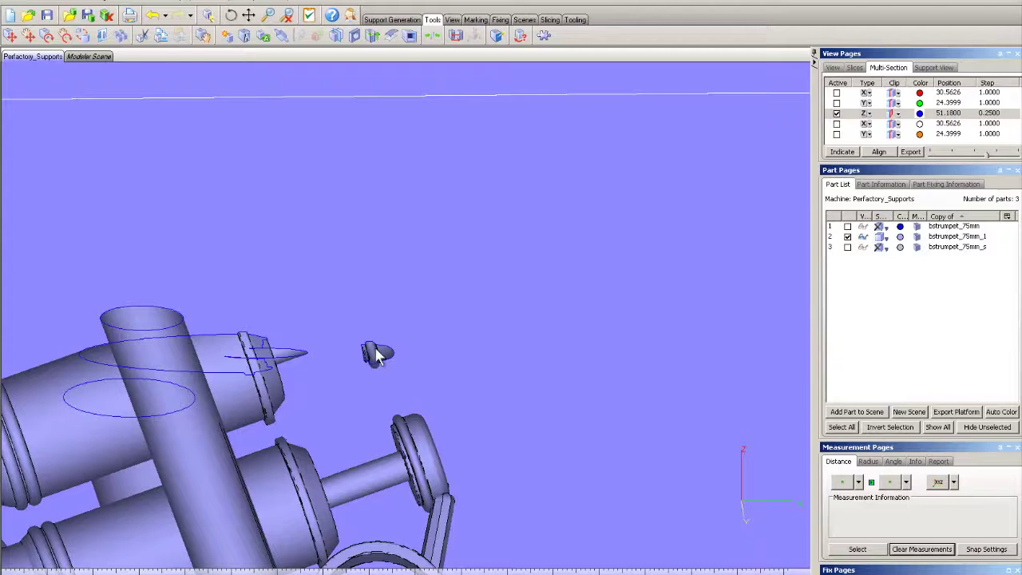
Move the Z section down and up in 0.2500 steps around the floating edge of the upper valve button, ending at 51.4300.
key("Down")
key("Down")
key("Down")
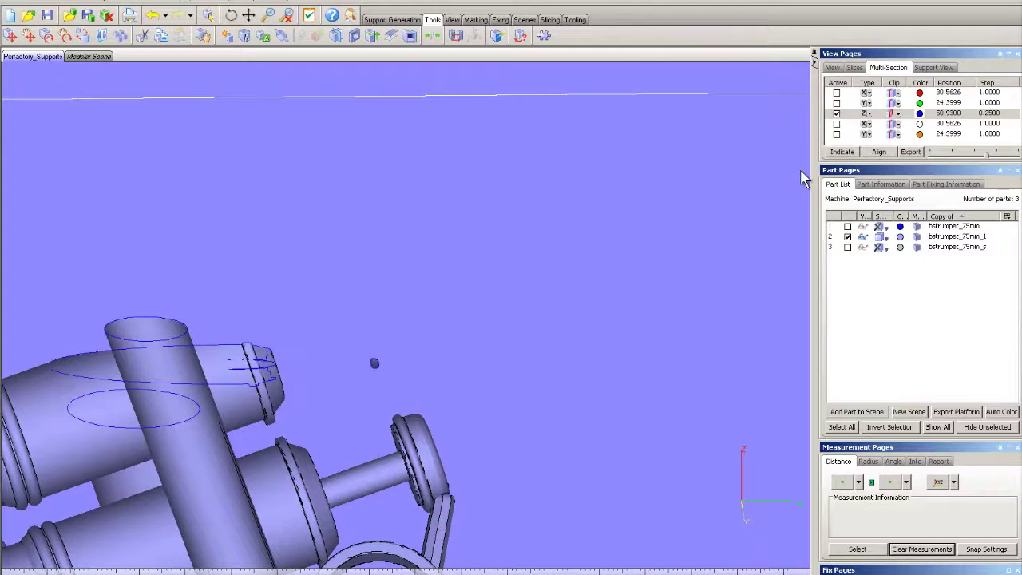
key("Up")
key("Up")
key("Up")
key("Up")
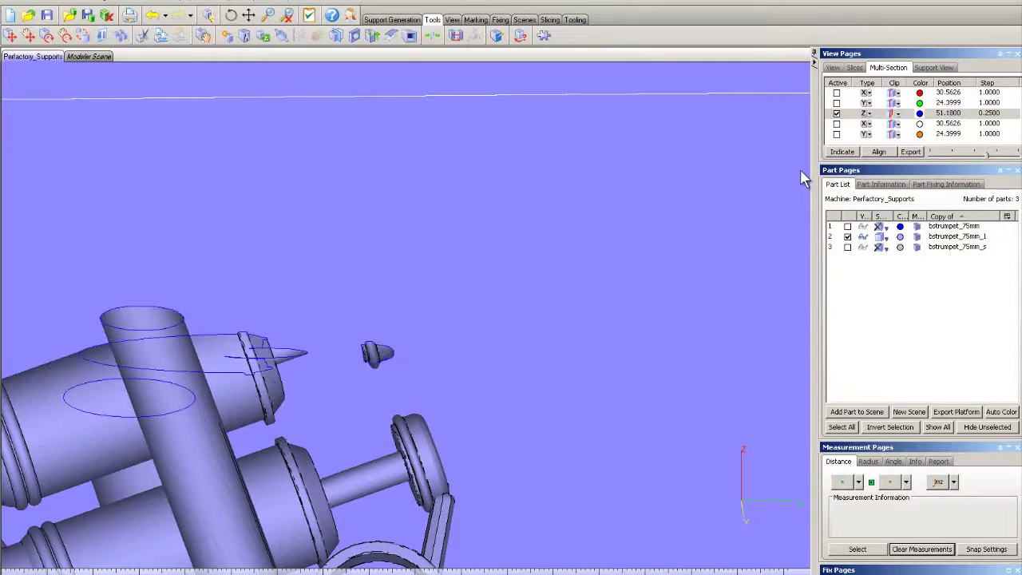
right_click_drag(440, 379, 436, 377)
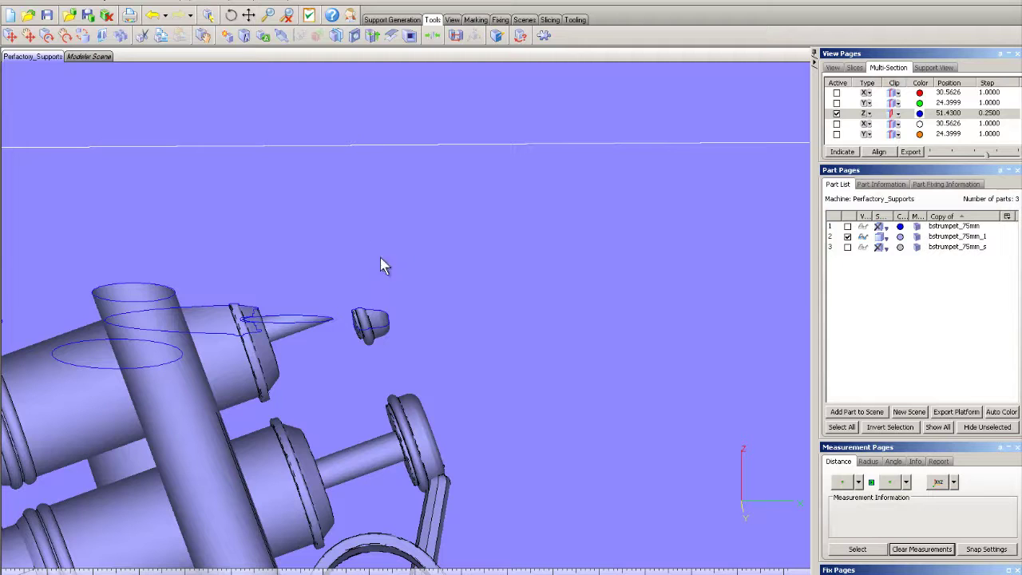
Start Prop Generation for the trumpet and set the strong-section width to 0.4 mm.
scroll(452, 320, "down", 10)
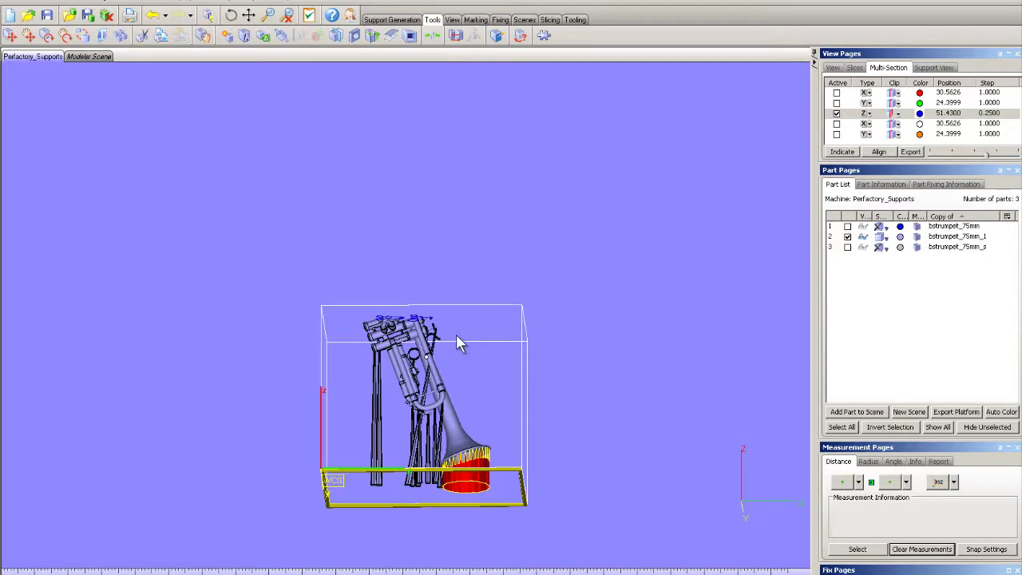
right_click_drag(436, 332, 381, 478)
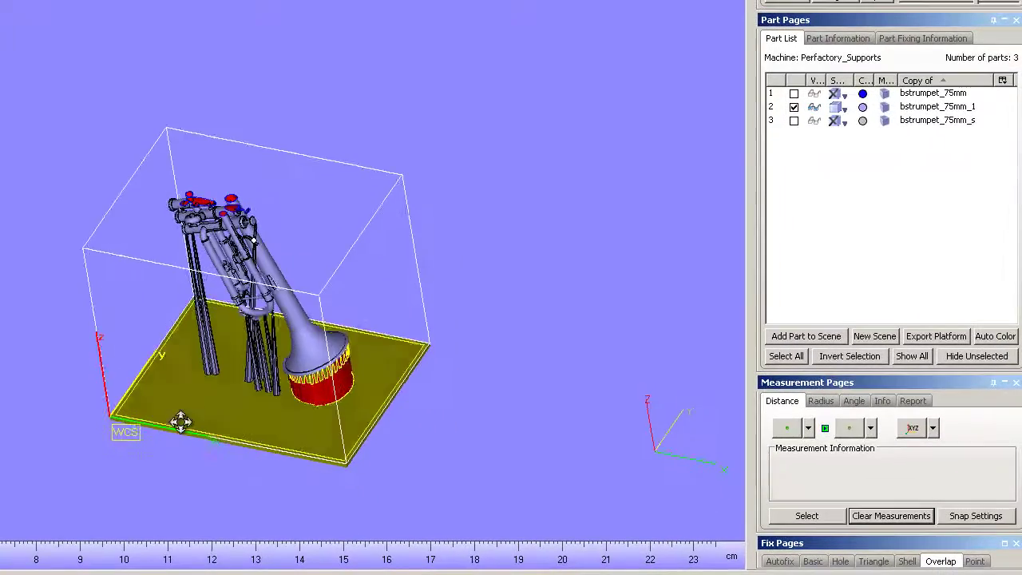
mouse_move(180, 422)
right_mouse_down()
mouse_move(221, 404)
mouse_move(278, 338)
mouse_move(251, 267)
mouse_move(287, 236)
right_mouse_up()
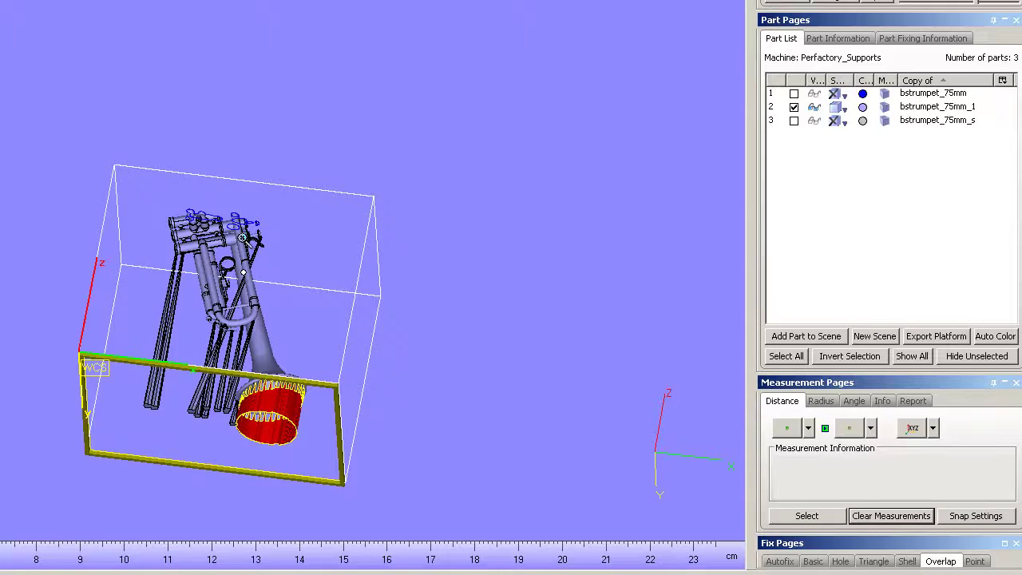
left_click_drag(204, 176, 296, 289)
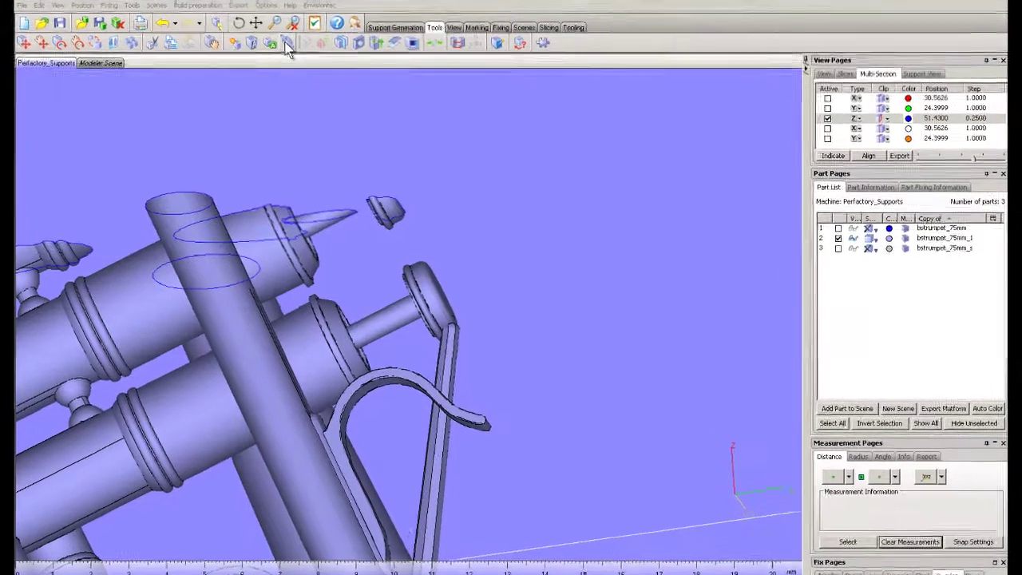
left_click(287, 43)
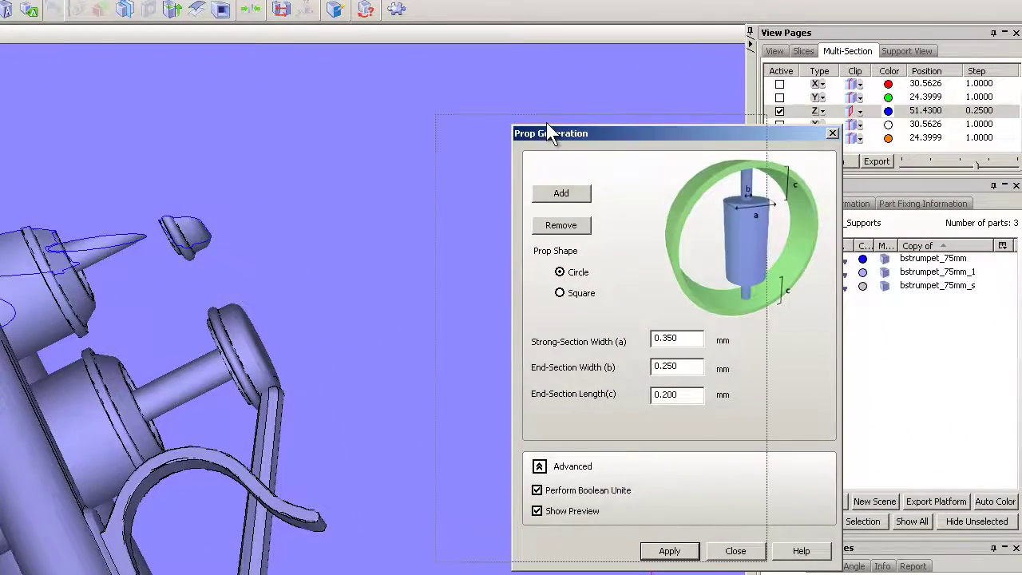
left_click_drag(603, 132, 533, 124)
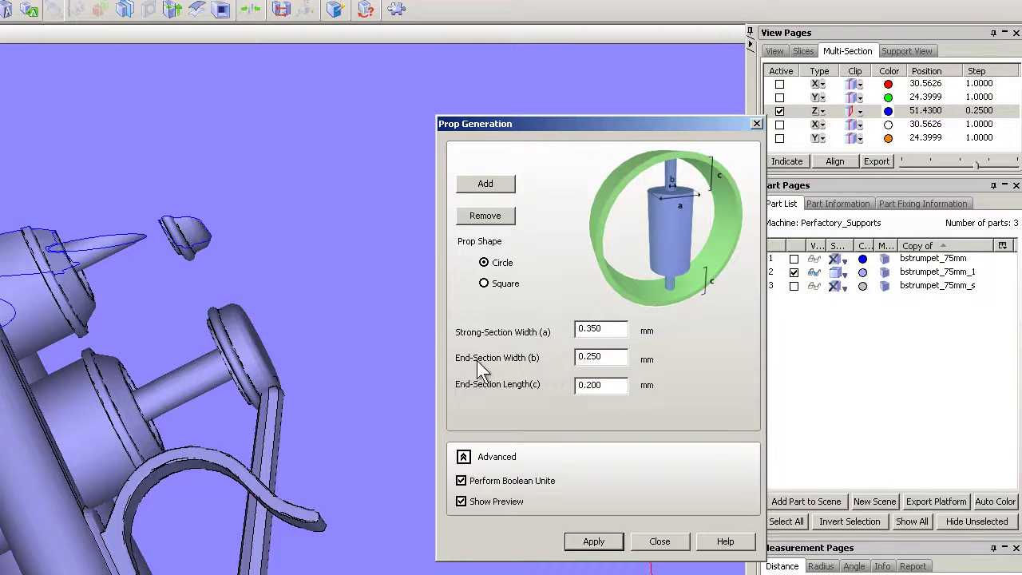
left_click_drag(626, 329, 588, 328)
type("4")
Add a circular prop from the lower rim of the clipped valve button to the rim of the button below it.
left_click(488, 185)
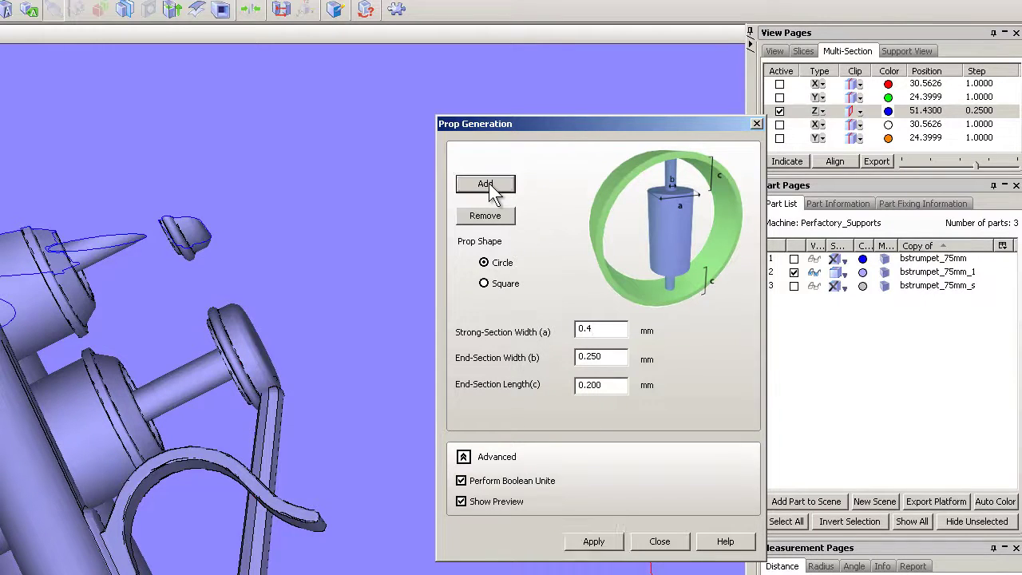
left_click(189, 257)
left_click(190, 260)
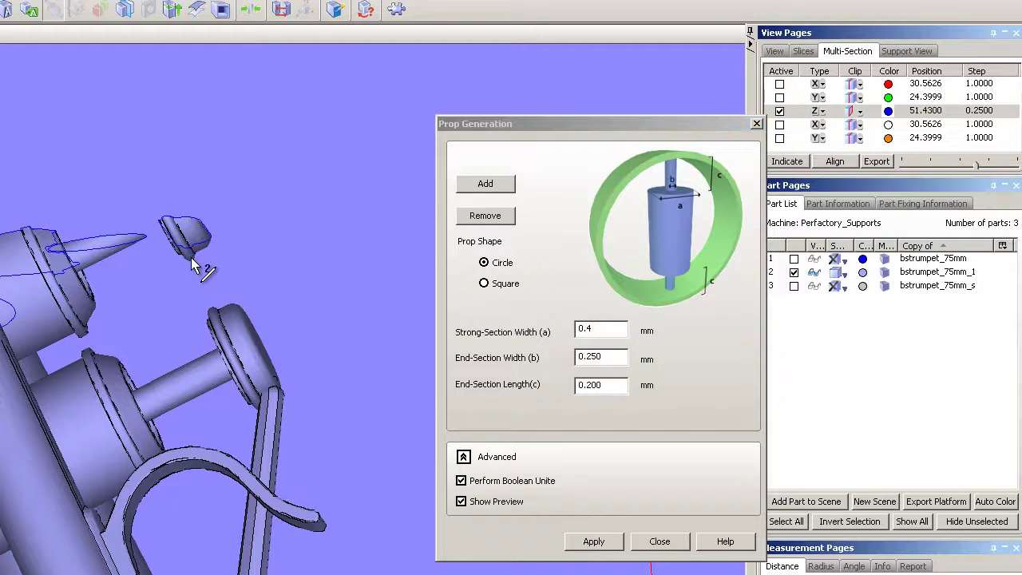
left_click(212, 315)
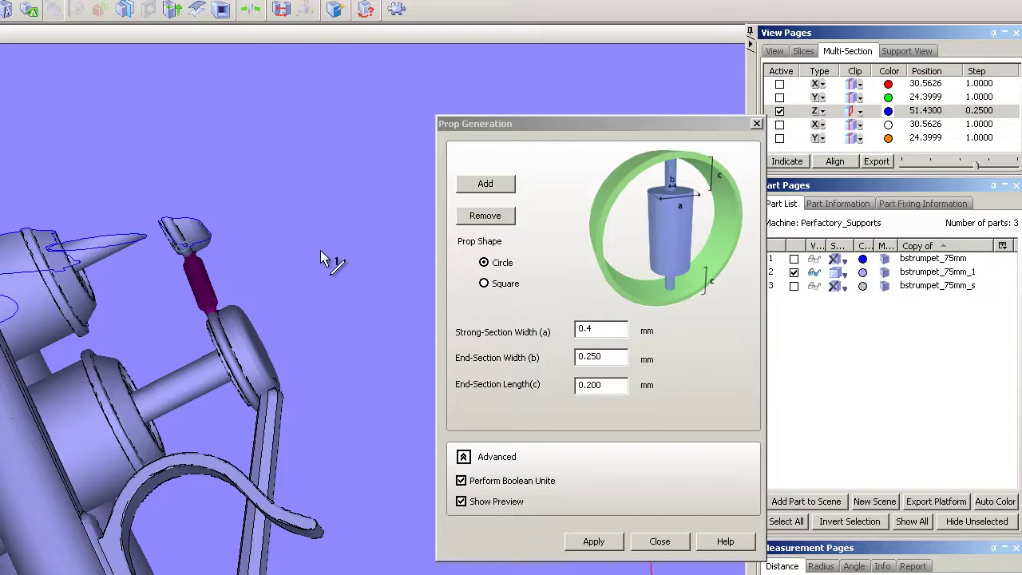
Return to the straight side view and raise the Z section to 57.5775.
left_click(775, 52)
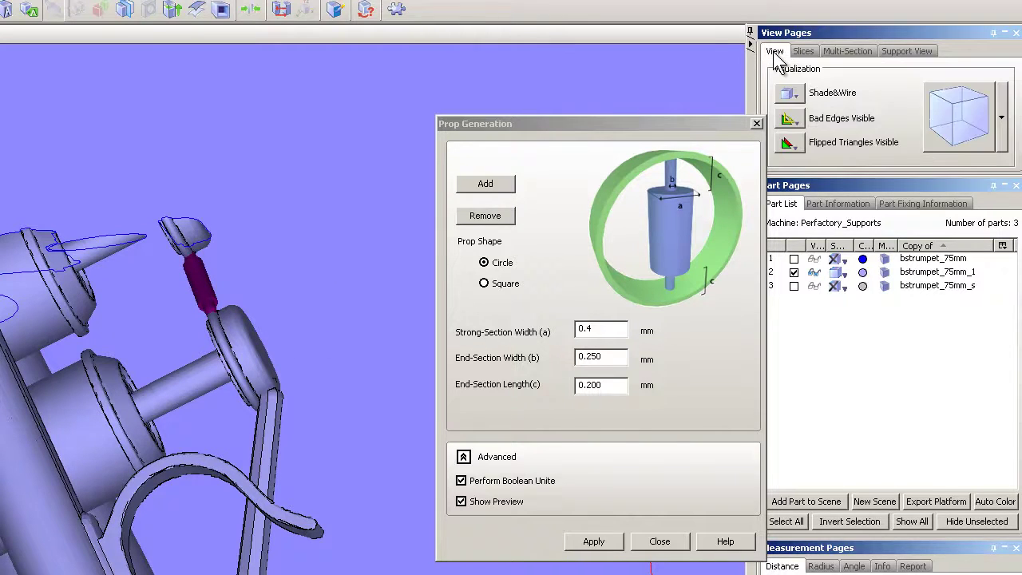
left_click(966, 124)
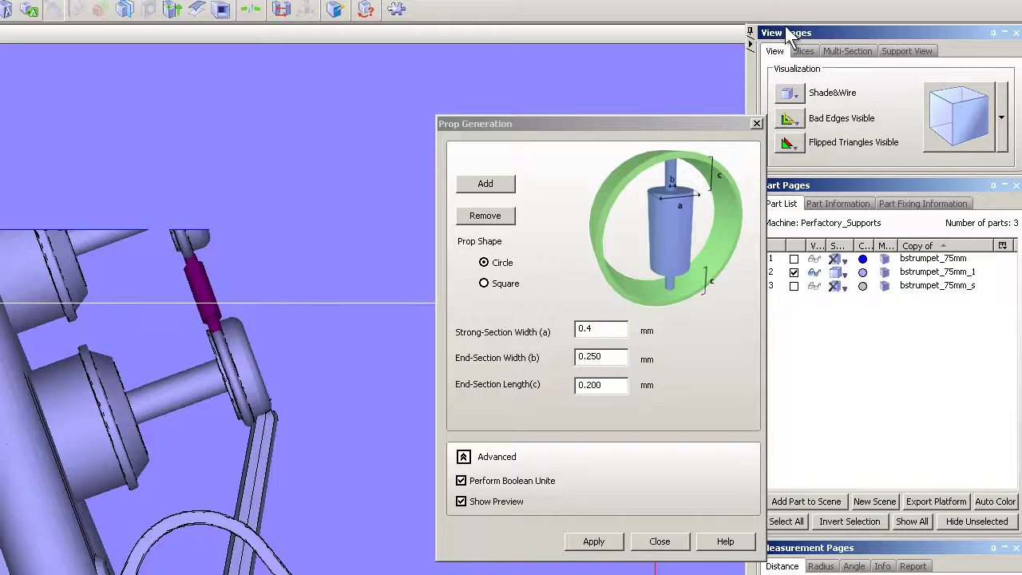
left_click(830, 54)
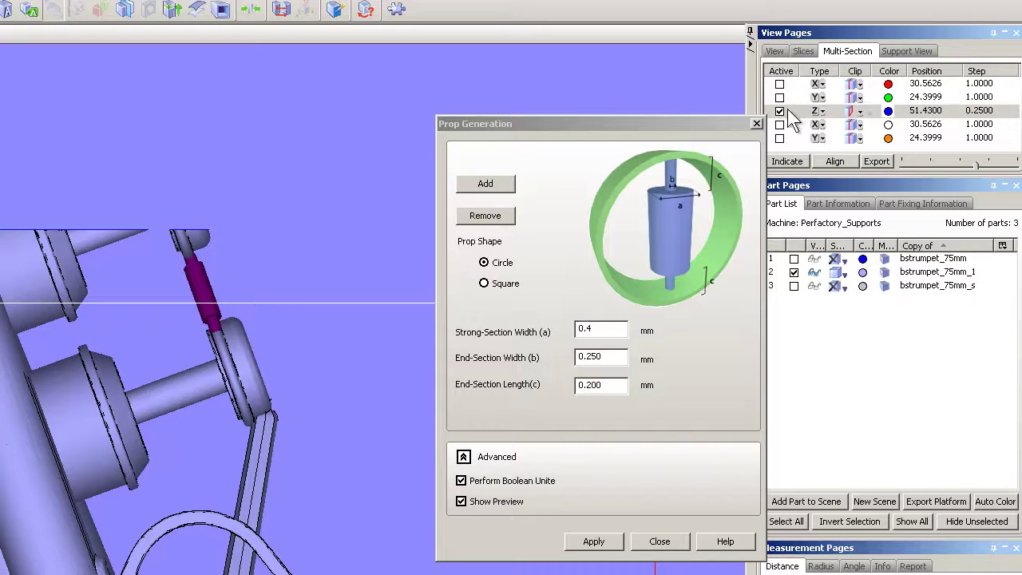
left_click_drag(973, 164, 988, 166)
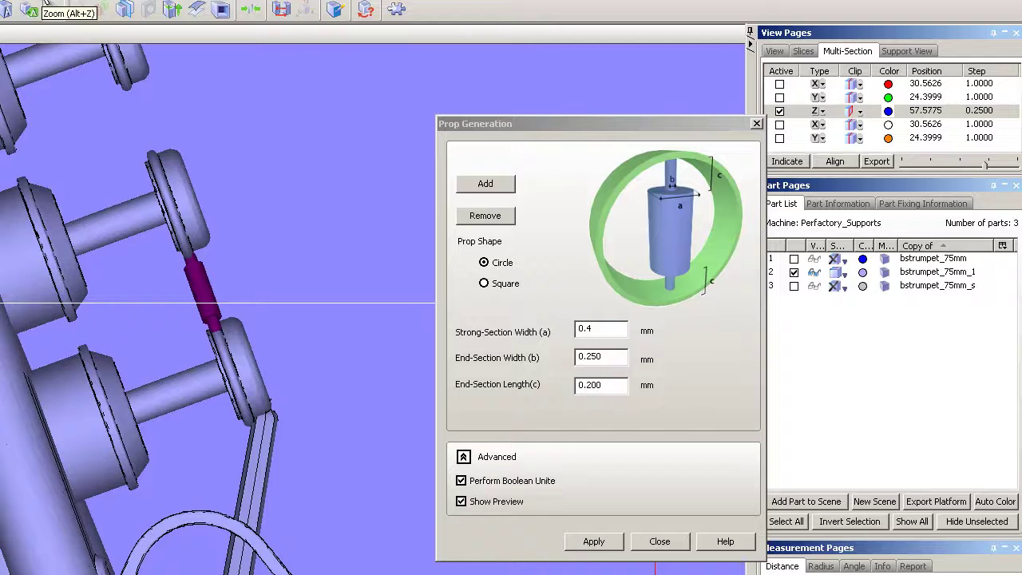
Add a circular prop between the rims of the topmost valve button and the button below it, 0.4 mm wide with 0.250 mm ends.
left_click(43, 2)
left_click_drag(88, 67, 213, 216)
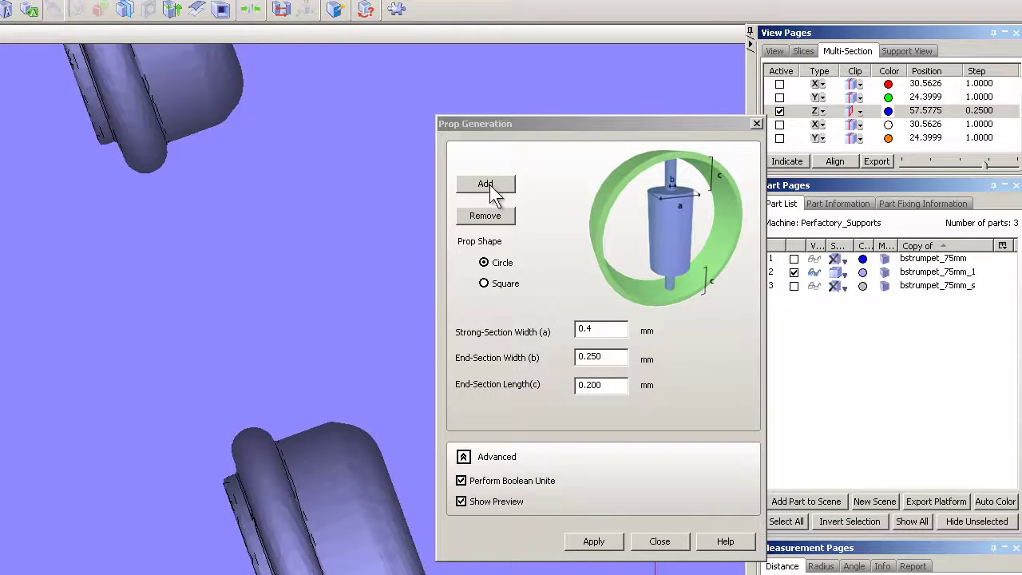
left_click(487, 183)
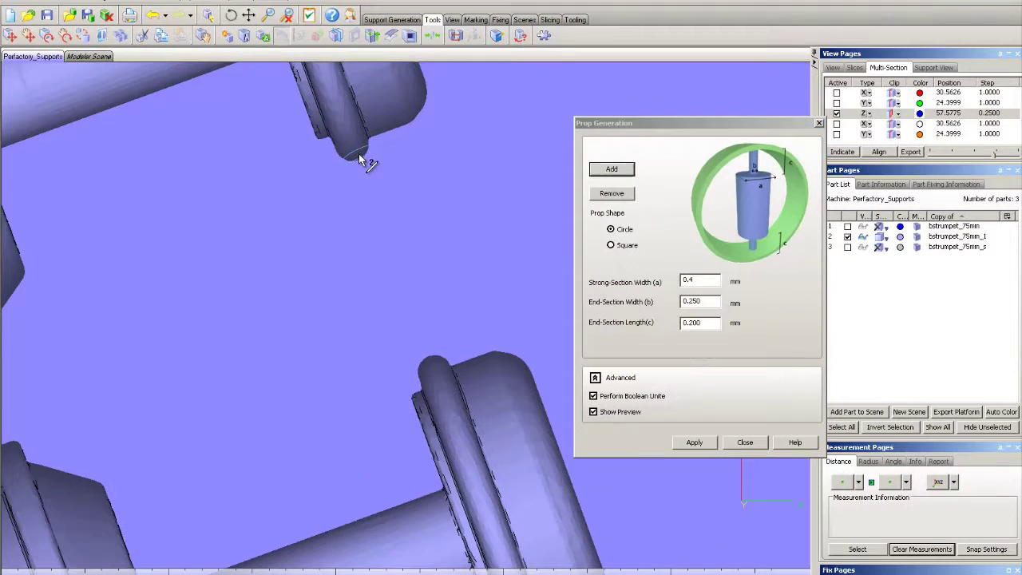
left_click(359, 153)
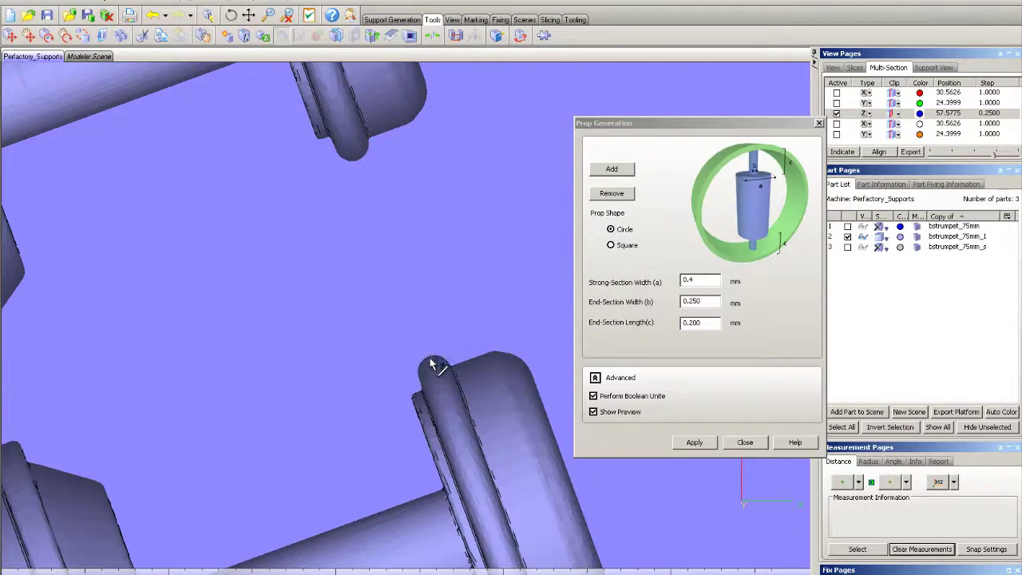
left_click(431, 364)
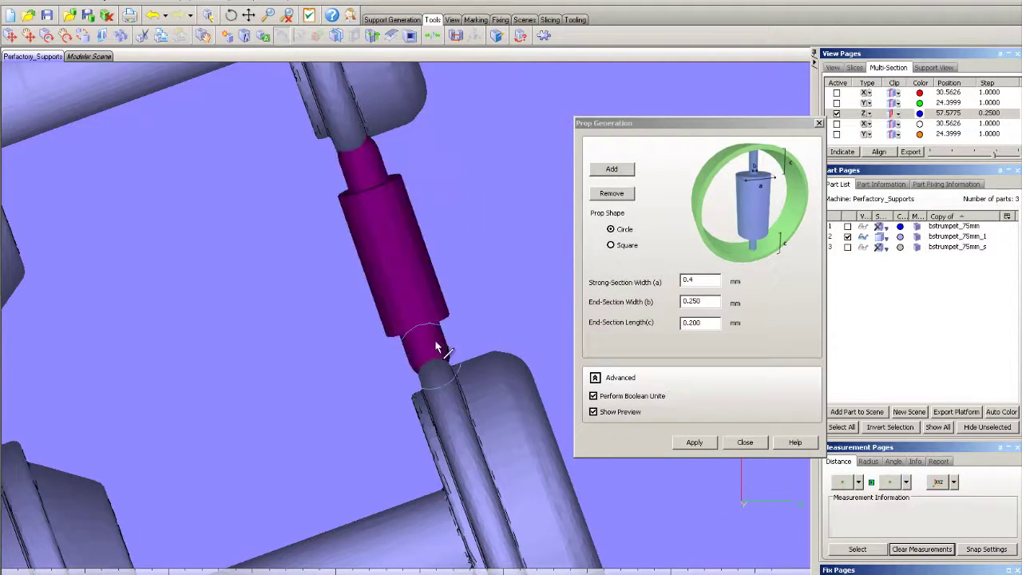
Lower the Z section to 54.3787 so that it clips the trumpet through the lower arm of the curved hook.
right_click_drag(388, 191, 359, 167)
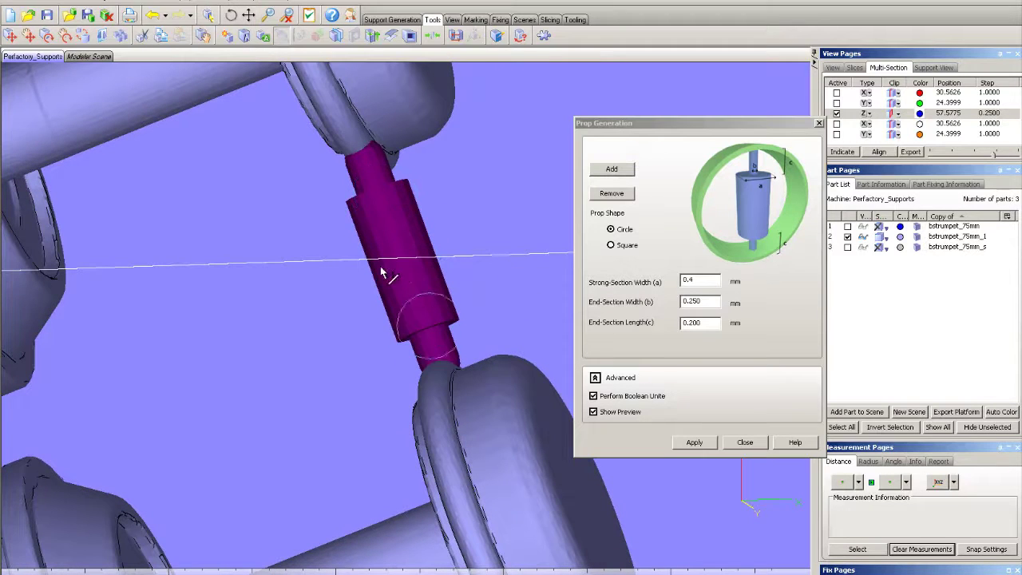
scroll(381, 267, "down", 2)
scroll(379, 266, "down", 10)
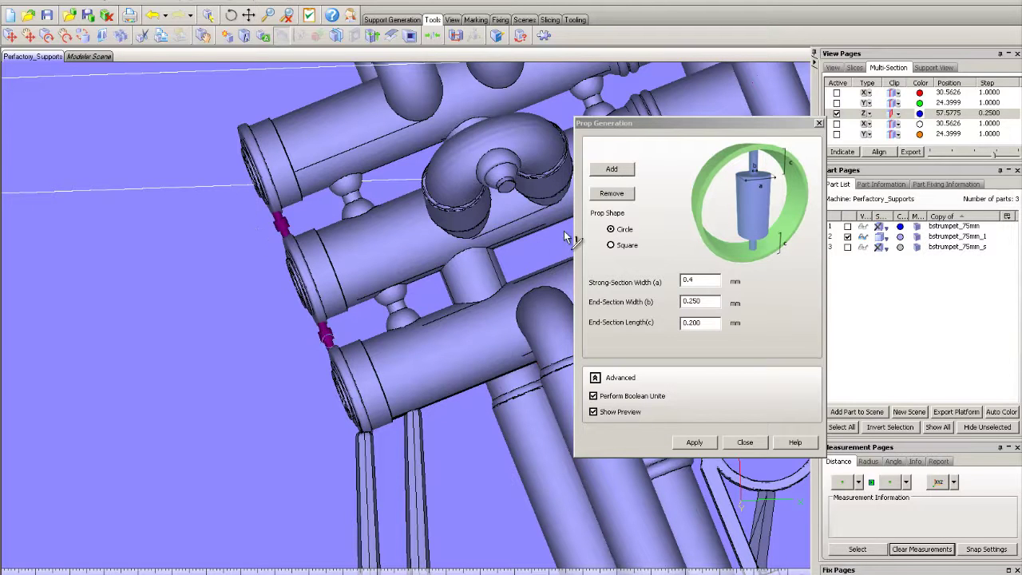
left_click(285, 17)
left_click(269, 16)
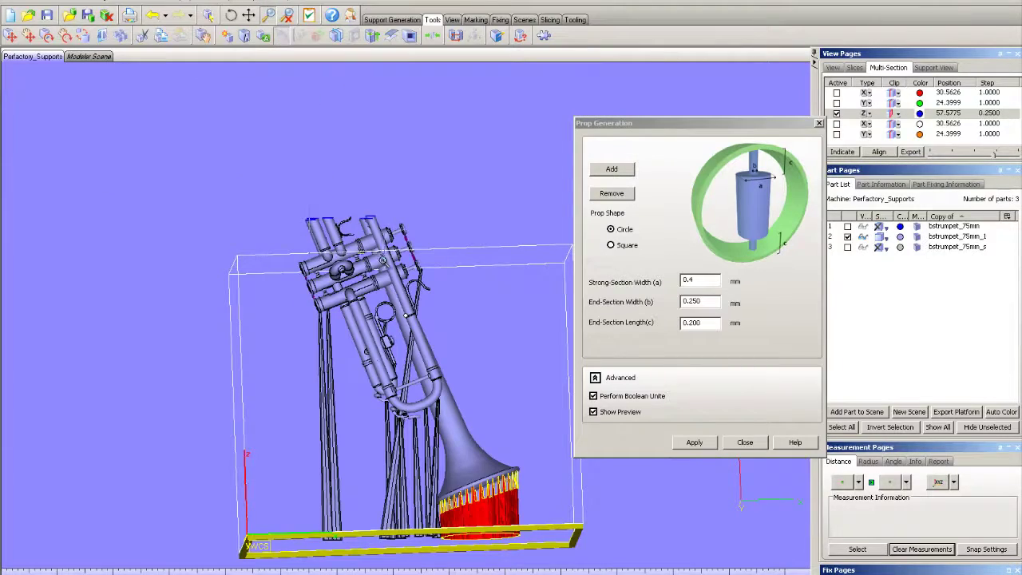
left_click_drag(309, 197, 384, 271)
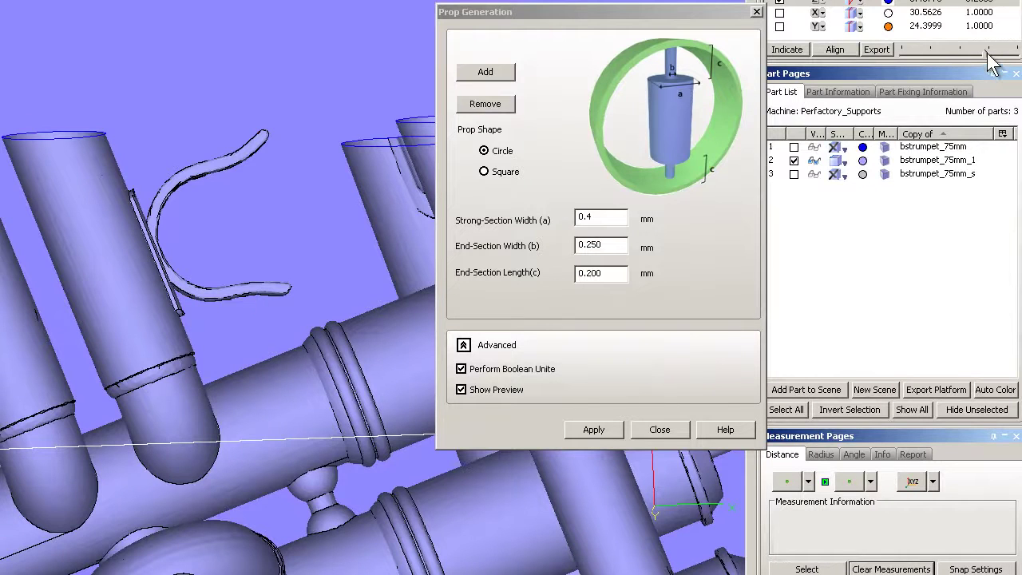
left_click_drag(984, 52, 978, 51)
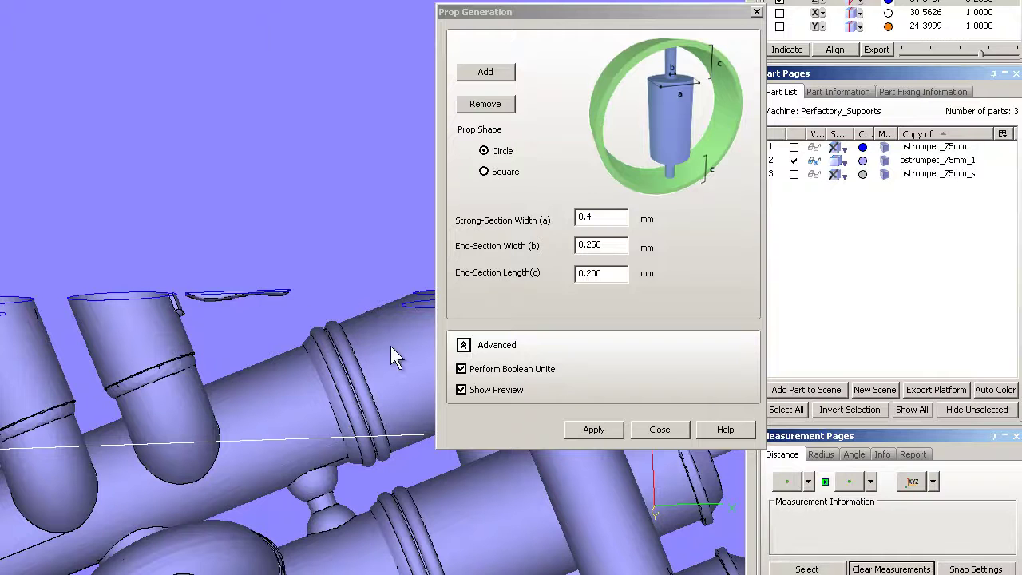
Try a circular prop from the clipped hook to the tube below, plus a branch from the hook's tip onto that prop.
left_click(485, 73)
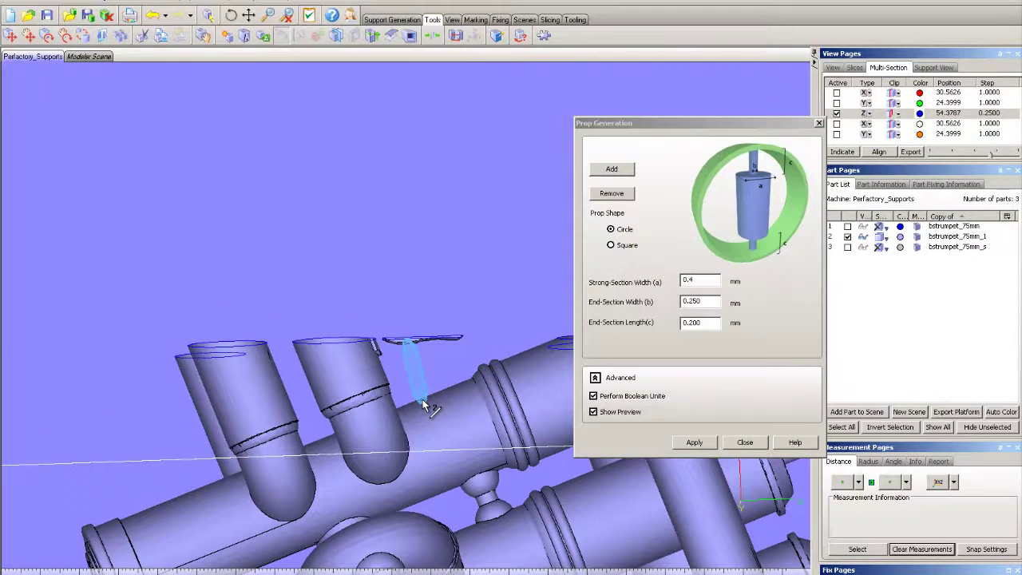
left_click(422, 399)
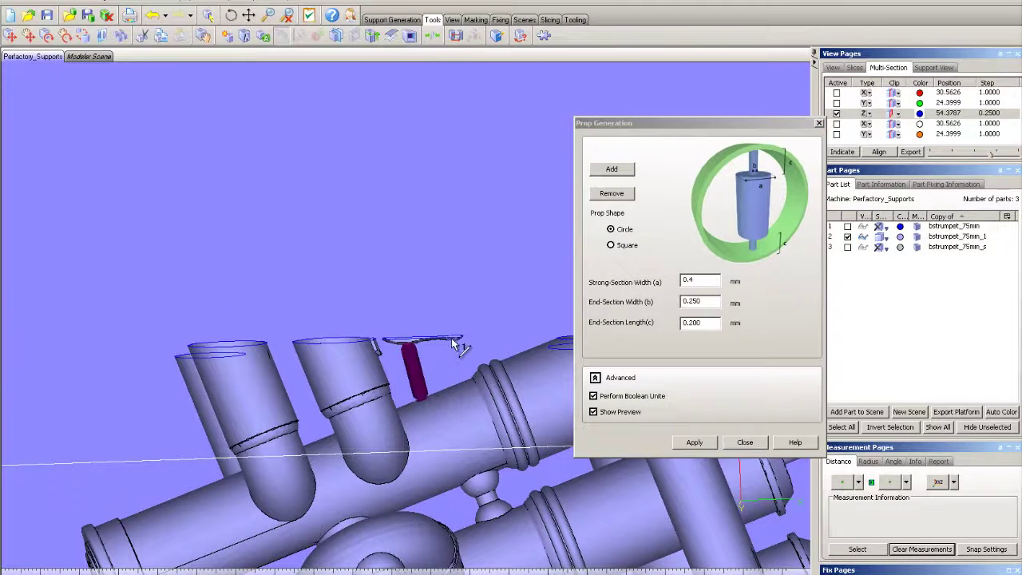
left_click(424, 380)
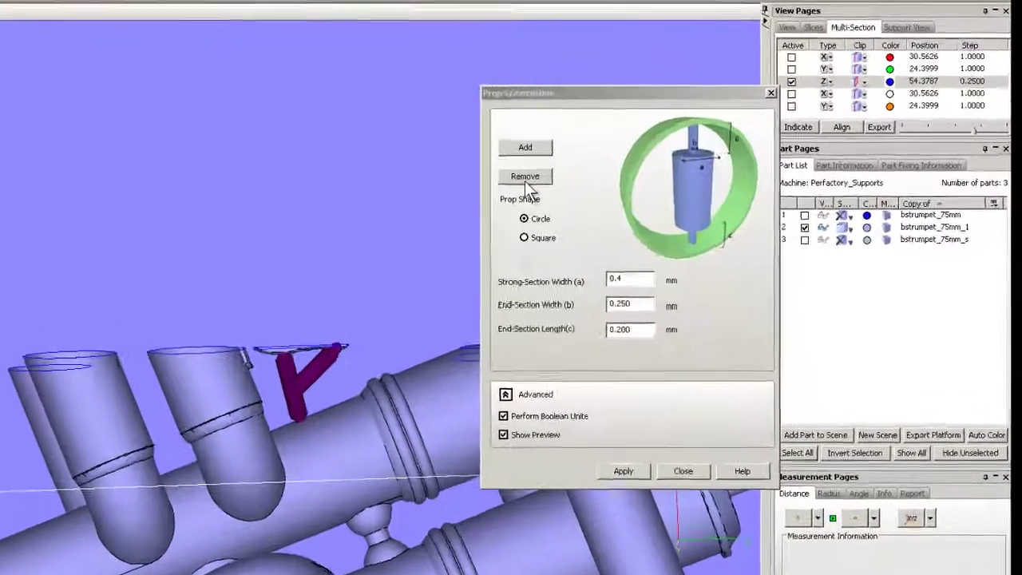
Remove the two joined props beneath the hook.
left_click(586, 199)
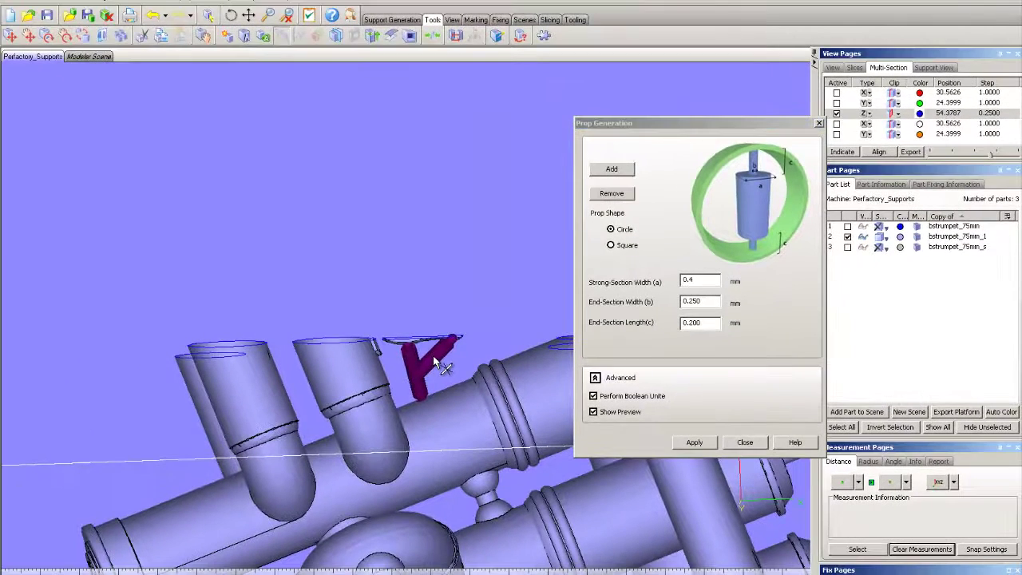
left_click(280, 374)
left_click(415, 374)
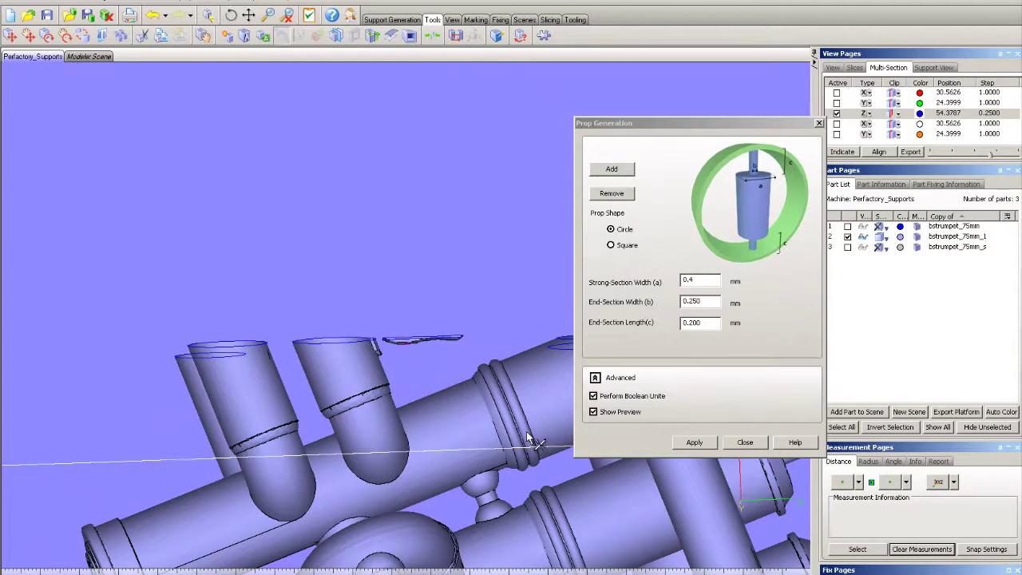
Add two separate circular props, 0.4 mm wide with 0.250 mm ends, from the hook's lower arm and tip to the tube below.
left_click(612, 169)
left_click(406, 348)
left_click(420, 404)
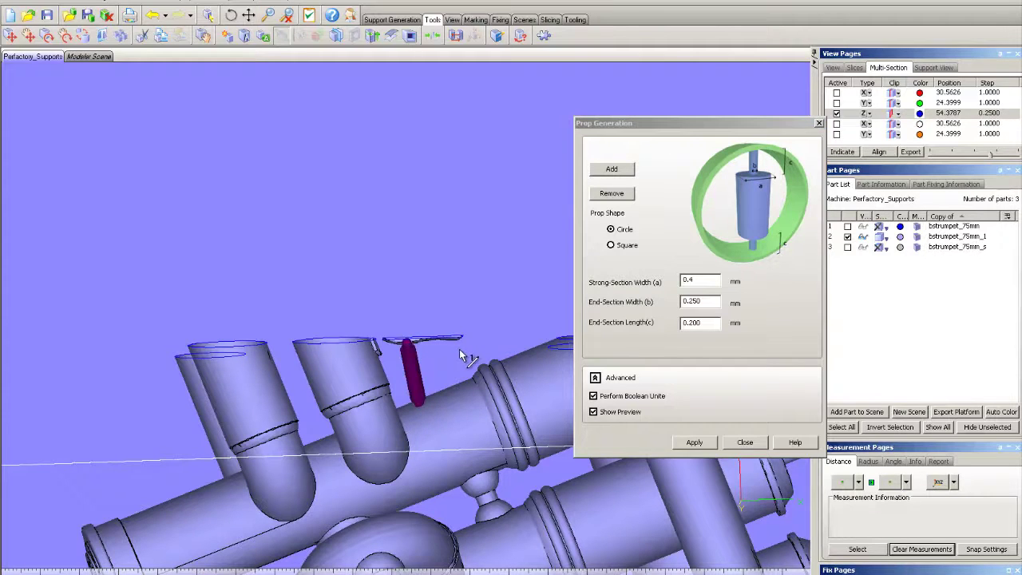
left_click(455, 342)
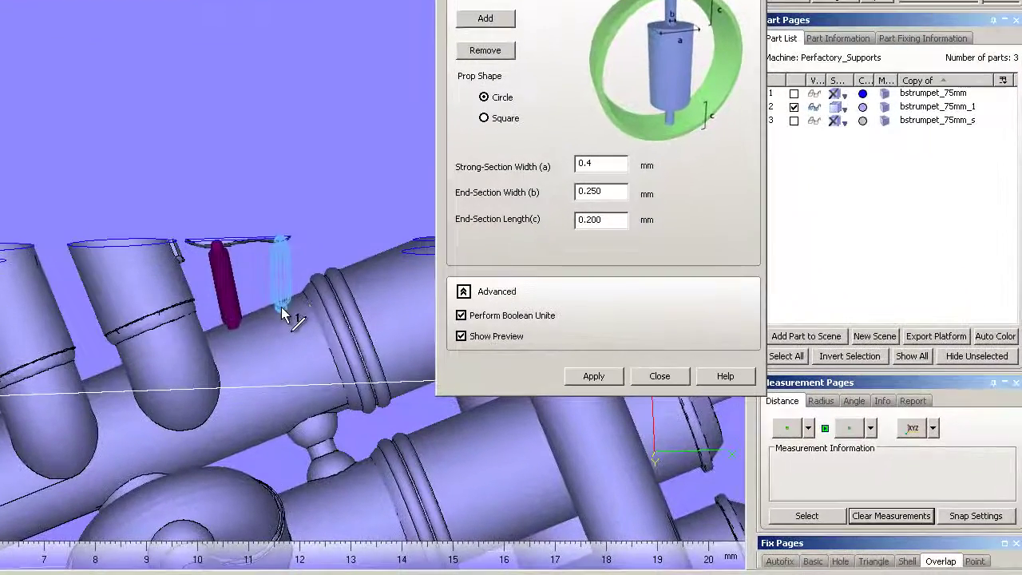
left_click(454, 389)
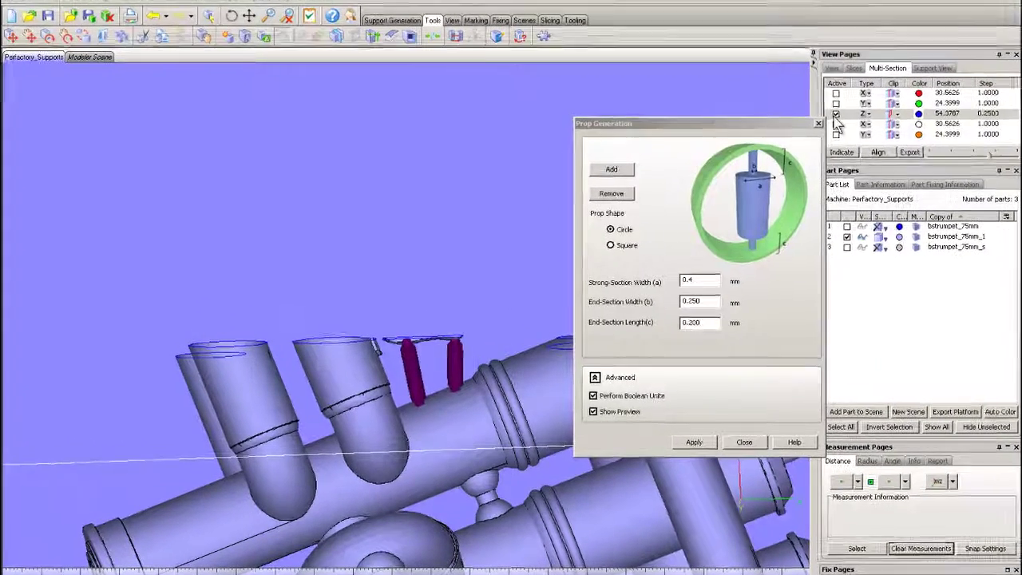
Deactivate the Z section, apply the props with Boolean unite to the trumpet, and finish Prop Generation.
left_click(815, 124)
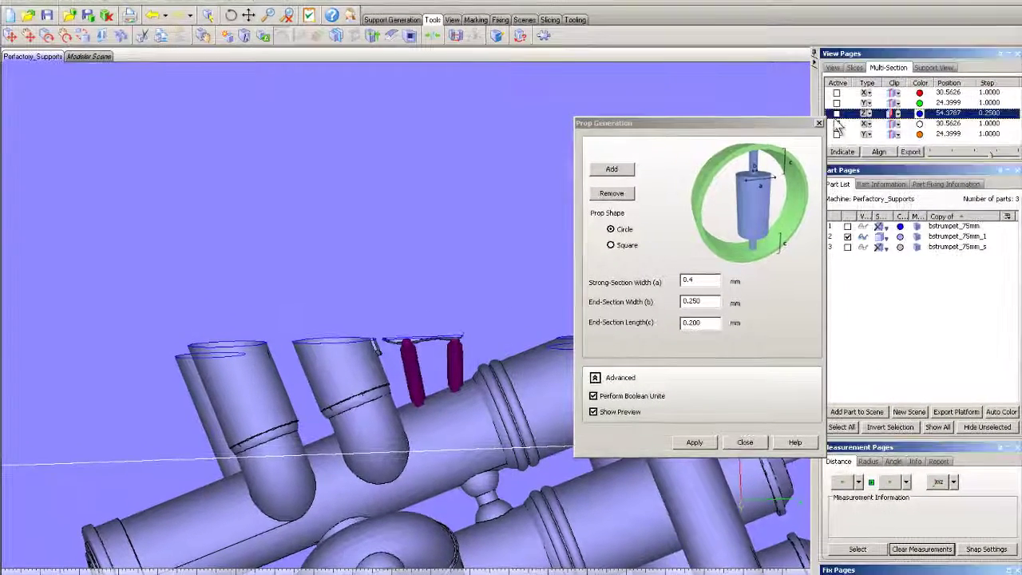
left_click(709, 445)
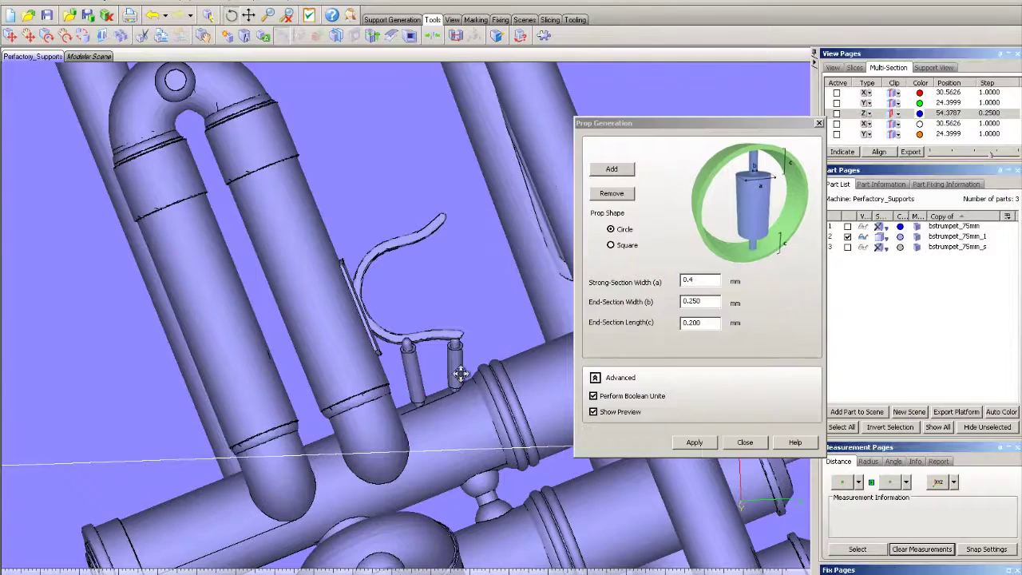
right_click_drag(460, 373, 449, 353)
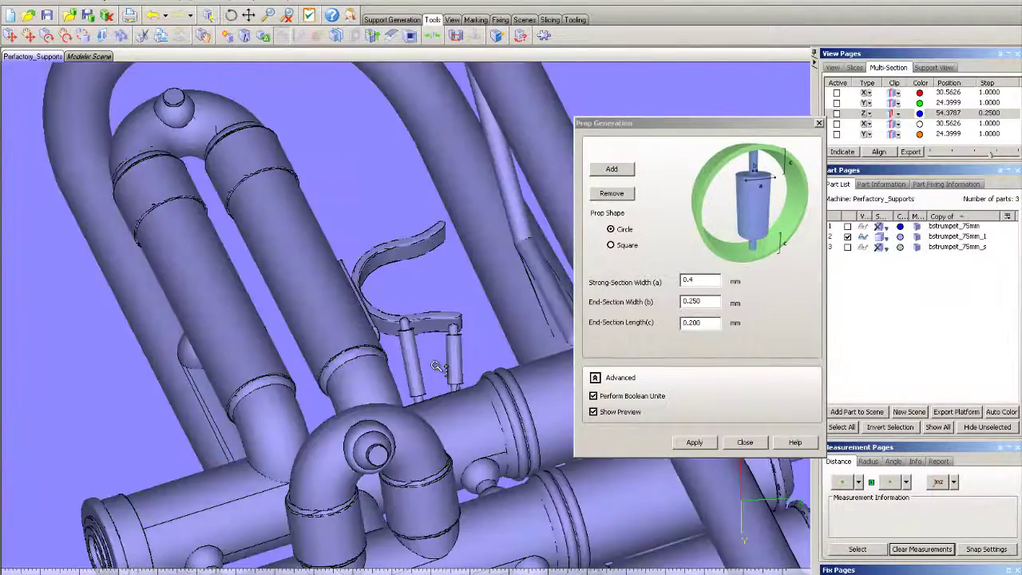
scroll(436, 366, "down", 5)
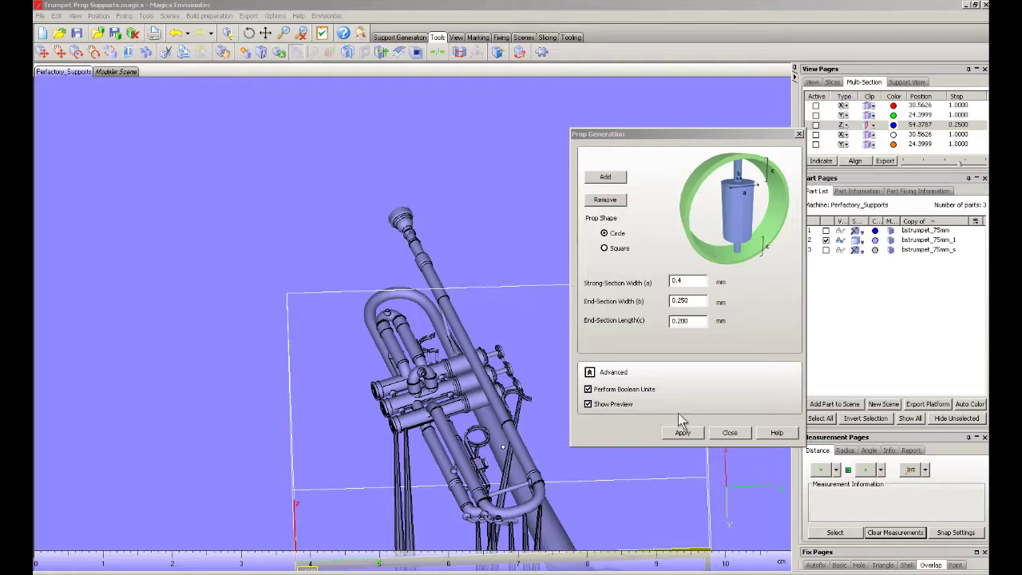
left_click(729, 433)
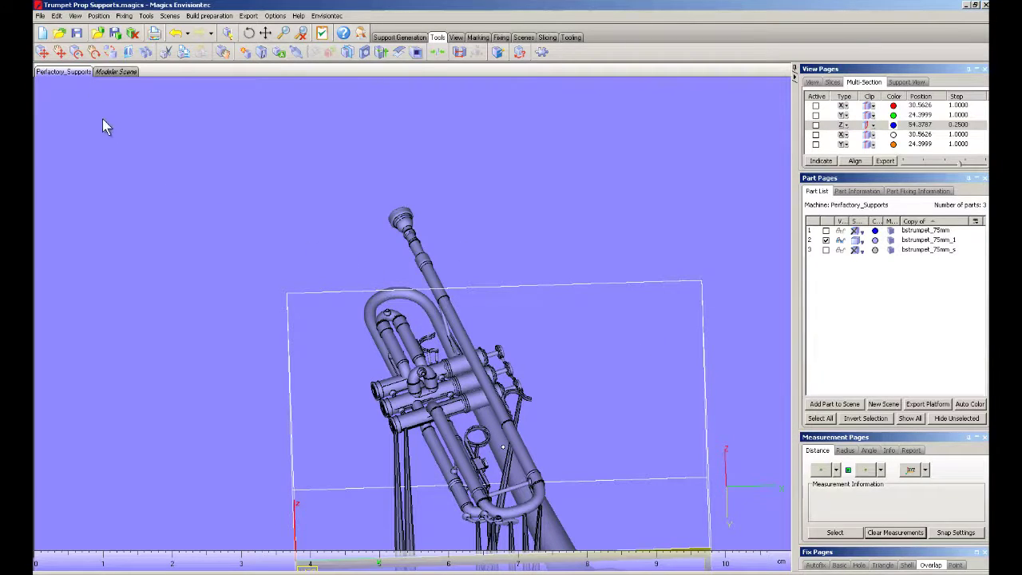
Save the propped trumpet part as the STL file bstrumpet_75mm_1 in the 806 Emprepd (Rich) folder.
left_click(40, 16)
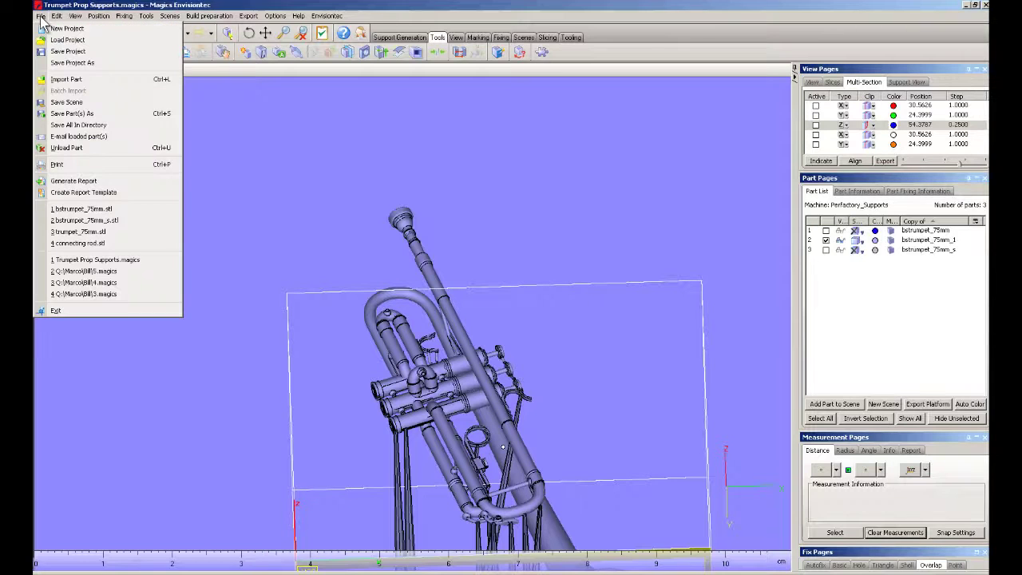
left_click(80, 113)
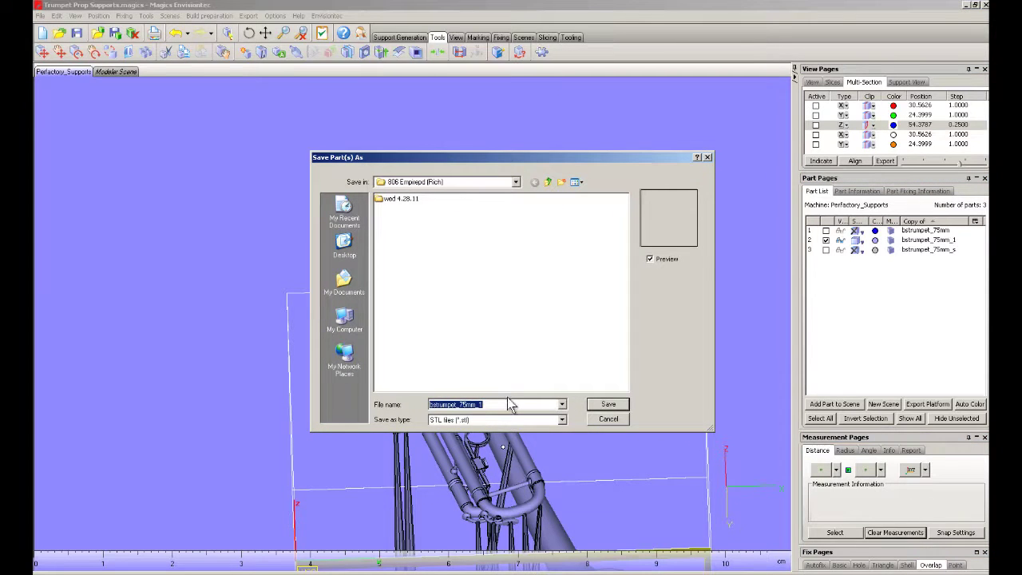
key("Return")
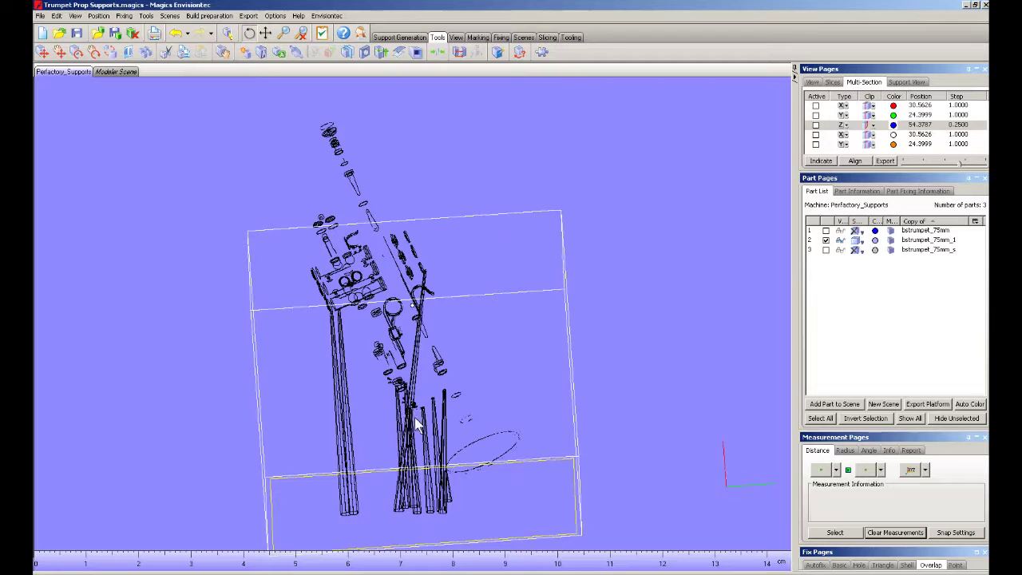